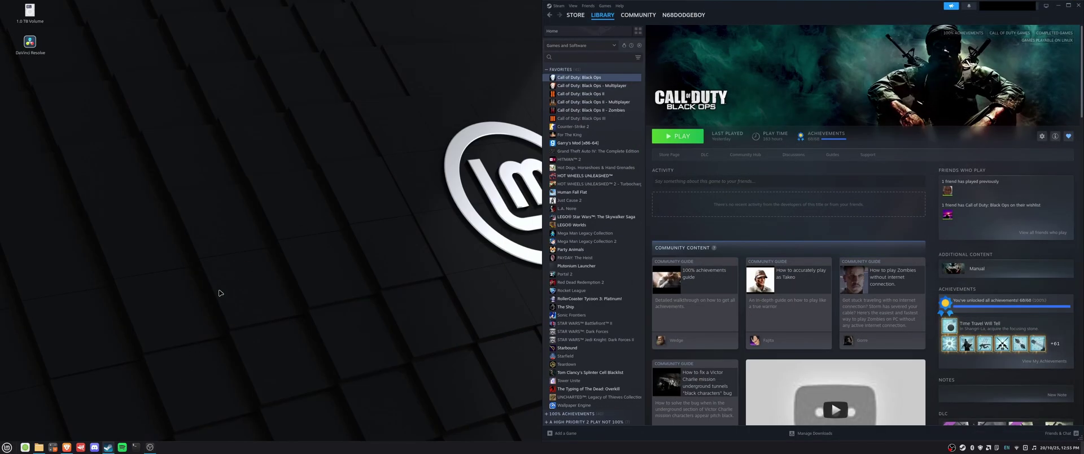
Browse the Black Ops II, Multiplayer and Zombies pages in the Steam library
{"action": "left_click", "coordinate": [108, 447]}
{"action": "left_click", "coordinate": [604, 85]}
{"action": "left_click", "coordinate": [603, 95]}
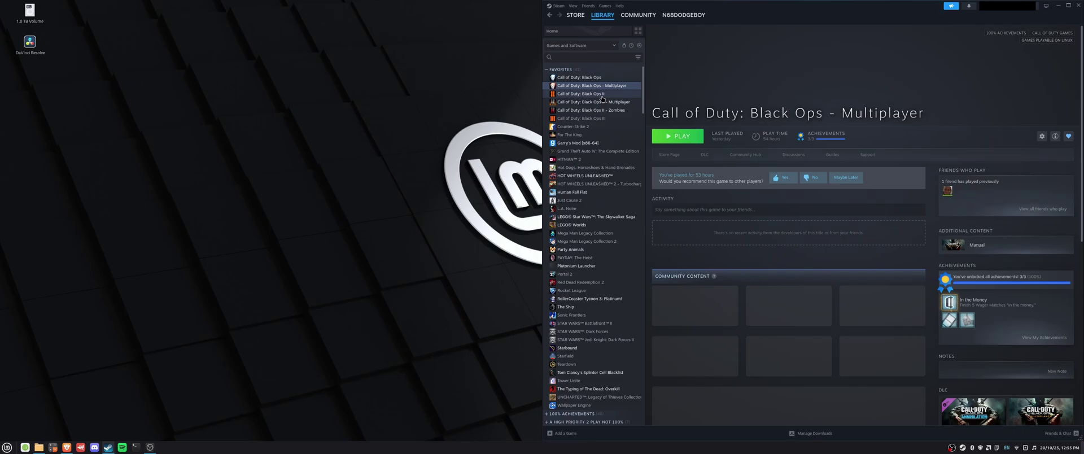
{"action": "left_click", "coordinate": [605, 102]}
{"action": "left_click", "coordinate": [605, 109]}
{"action": "left_click", "coordinate": [605, 102]}
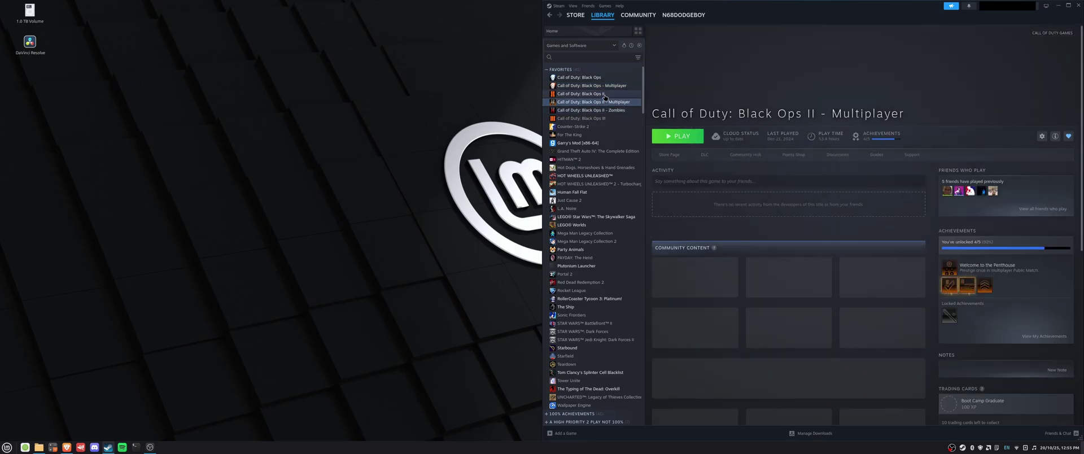
Return to the Black Ops page, then minimize Steam to reveal the proton-ge-custom GitHub page
{"action": "left_click", "coordinate": [604, 93]}
{"action": "left_click", "coordinate": [604, 85]}
{"action": "left_click", "coordinate": [603, 77]}
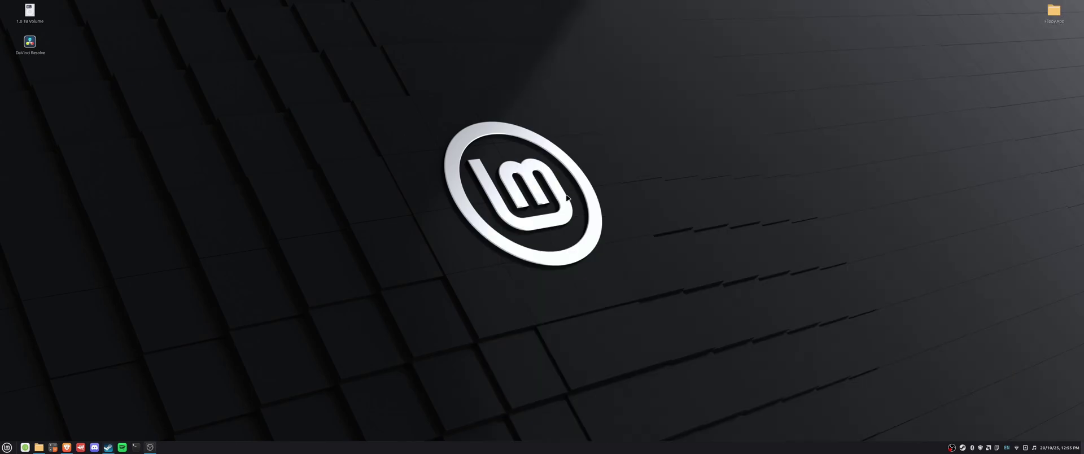
{"action": "left_click", "coordinate": [1058, 6]}
{"action": "left_click", "coordinate": [67, 447]}
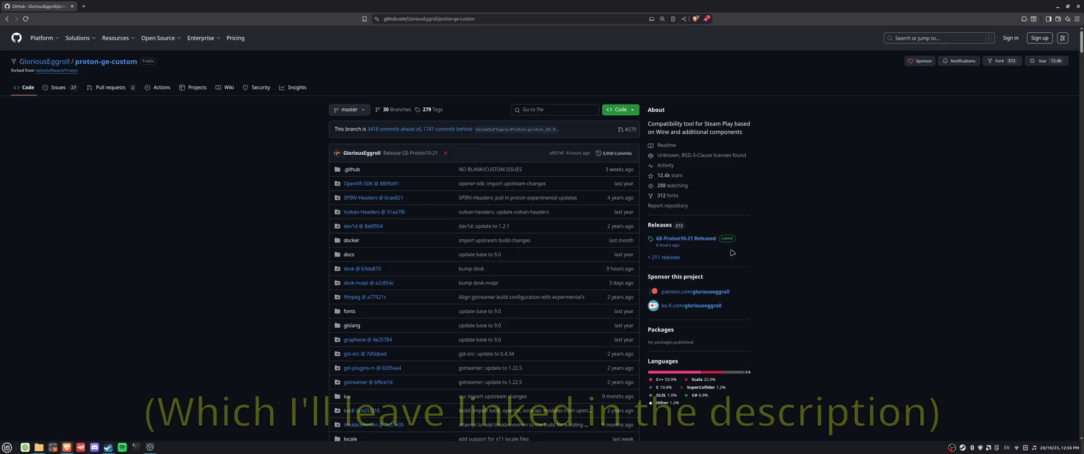
Download GE-Proton10-21.tar.gz from the GE-Proton10-21 release and save it to the Desktop
{"action": "left_click", "coordinate": [711, 241]}
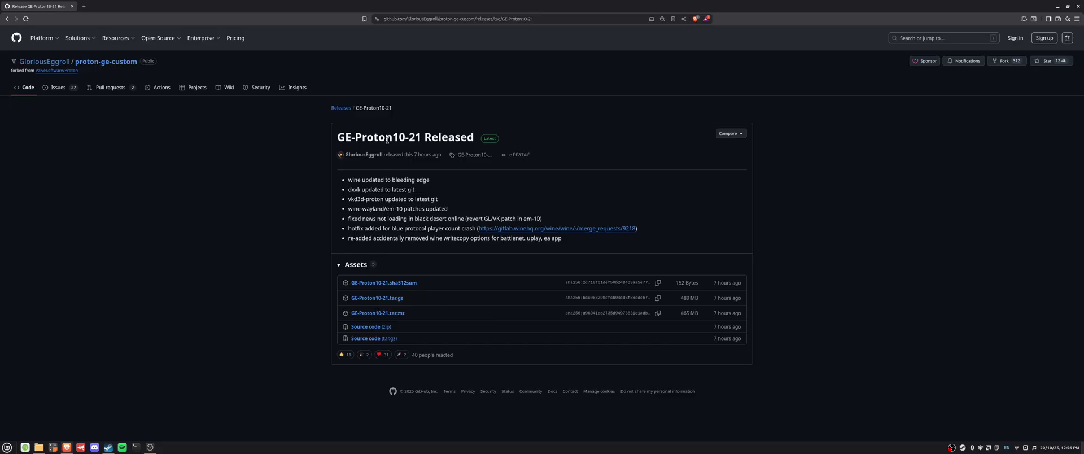
{"action": "left_click", "coordinate": [399, 301]}
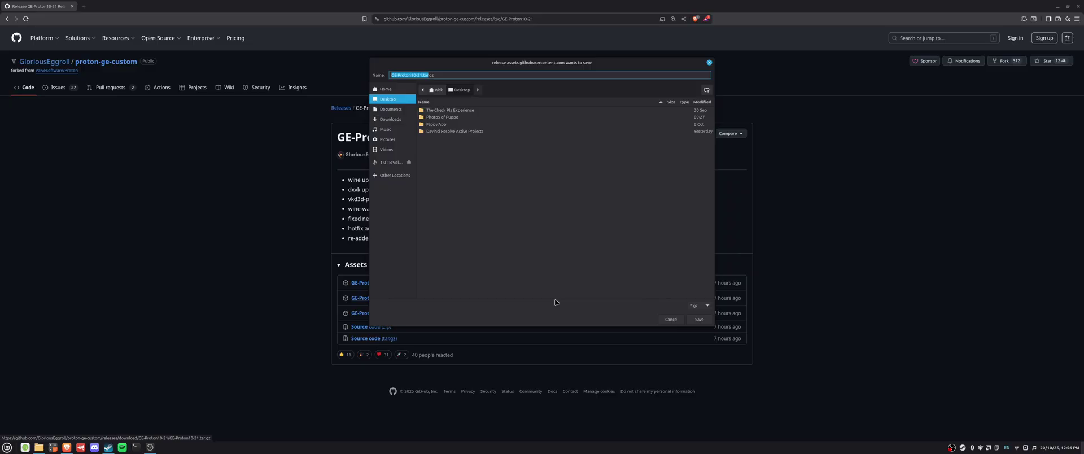
{"action": "left_click", "coordinate": [699, 319]}
{"action": "key", "text": "super+d"}
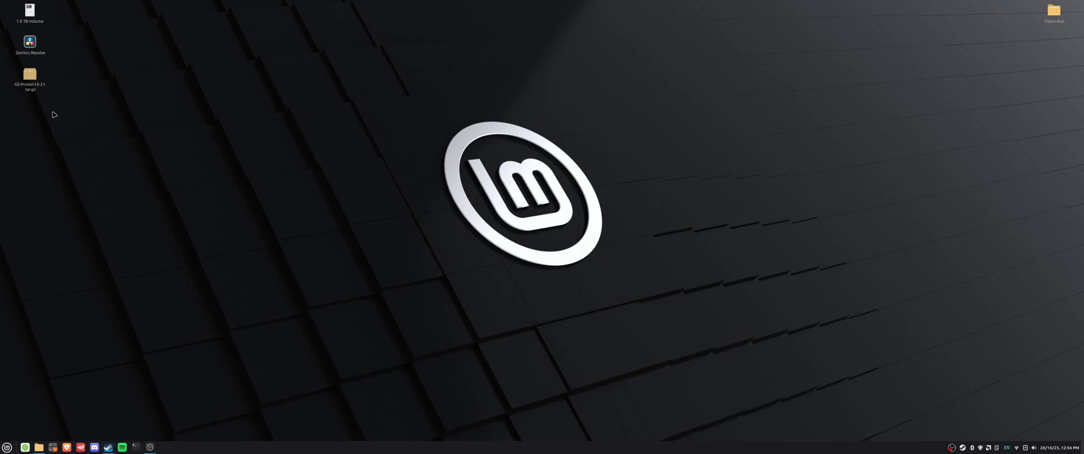
Extract the GE-Proton10-21 folder from GE-Proton10-21.tar.gz onto the desktop, then close Archive Manager
{"action": "double_click", "coordinate": [33, 79]}
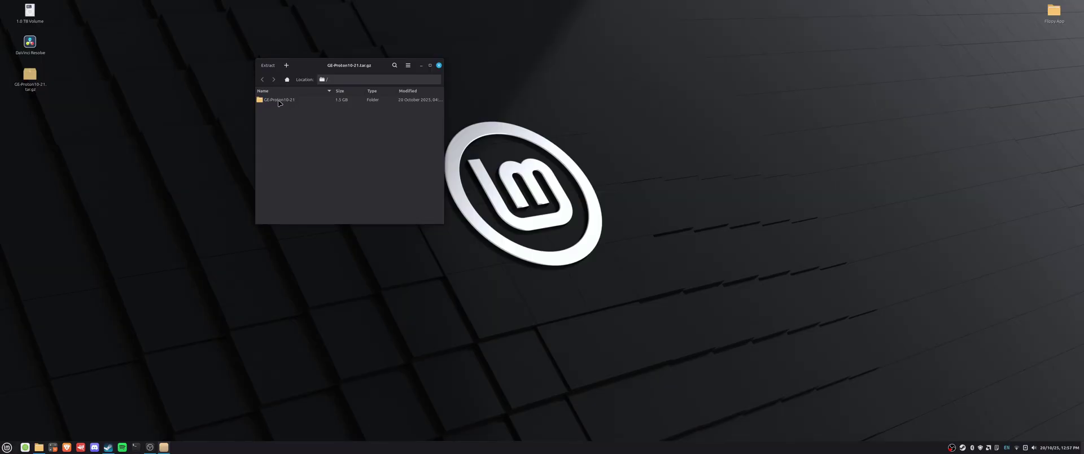
{"action": "left_click", "coordinate": [280, 102]}
{"action": "left_click_drag", "start_coordinate": [281, 103], "coordinate": [151, 119]}
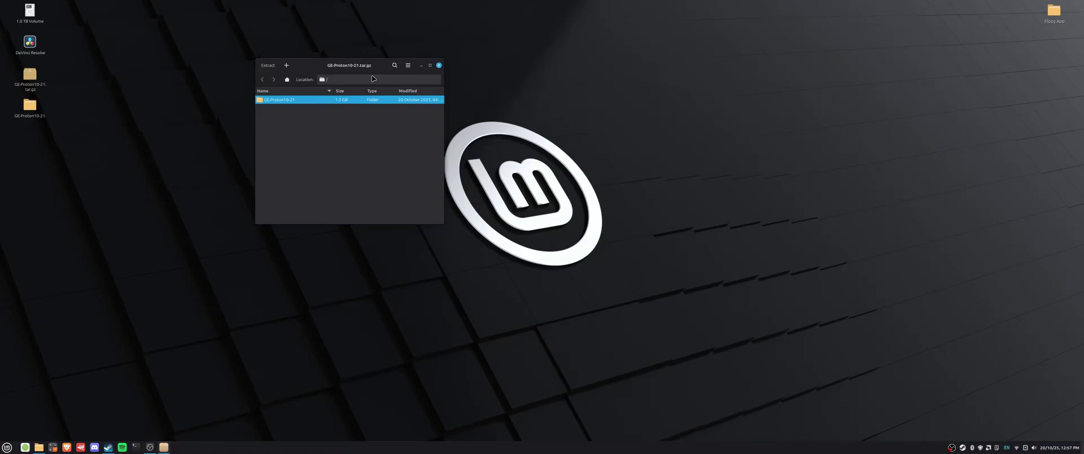
{"action": "left_click", "coordinate": [438, 65]}
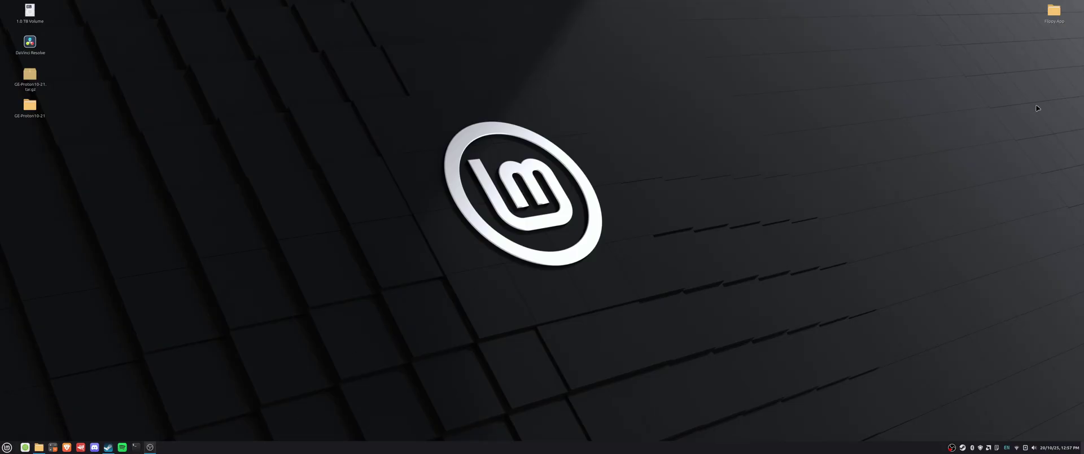
Open a file window and navigate to Home > .steam > steam
{"action": "double_click", "coordinate": [1053, 12]}
{"action": "mouse_move", "coordinate": [862, 21]}
{"action": "left_mouse_down"}
{"action": "mouse_move", "coordinate": [672, 51]}
{"action": "mouse_move", "coordinate": [581, 51]}
{"action": "left_mouse_up"}
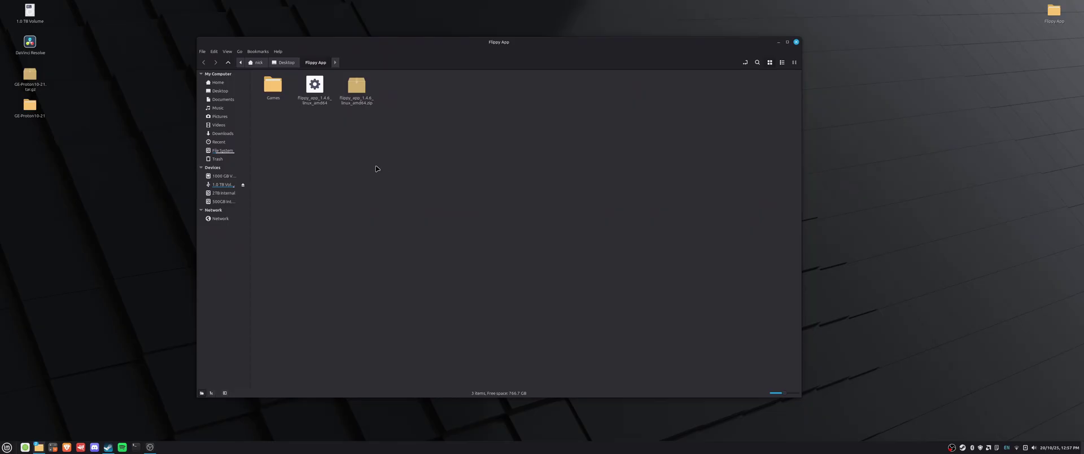
{"action": "left_click", "coordinate": [258, 65]}
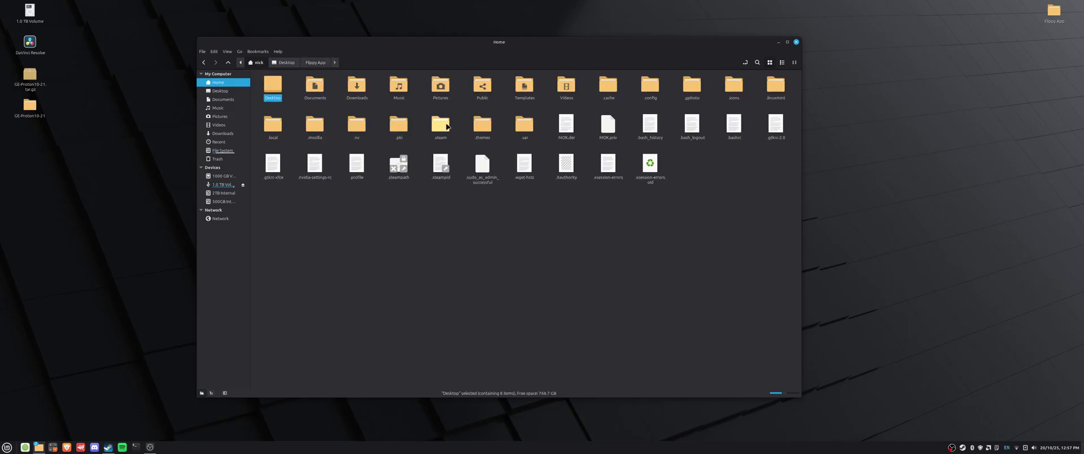
{"action": "double_click", "coordinate": [445, 125]}
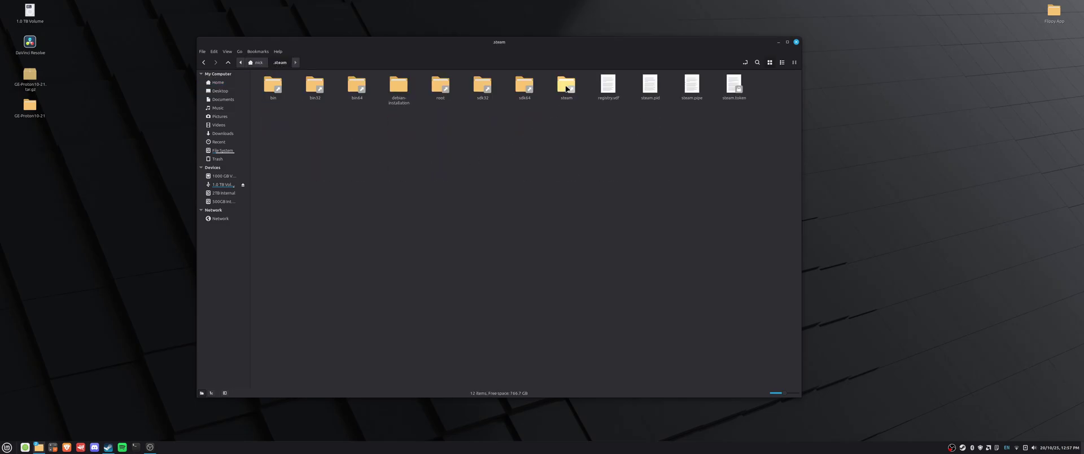
{"action": "double_click", "coordinate": [565, 86]}
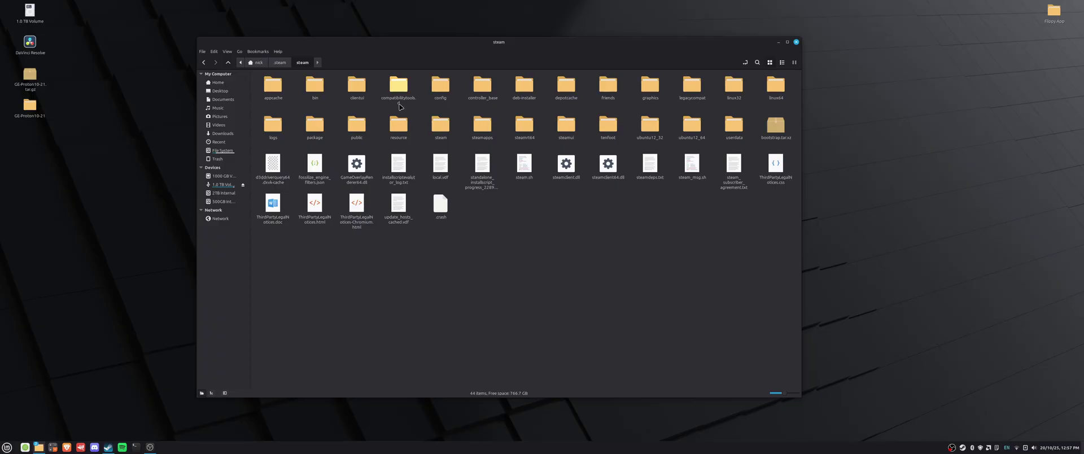
Create a new Untitled Folder, then permanently delete it again
{"action": "right_click", "coordinate": [506, 222]}
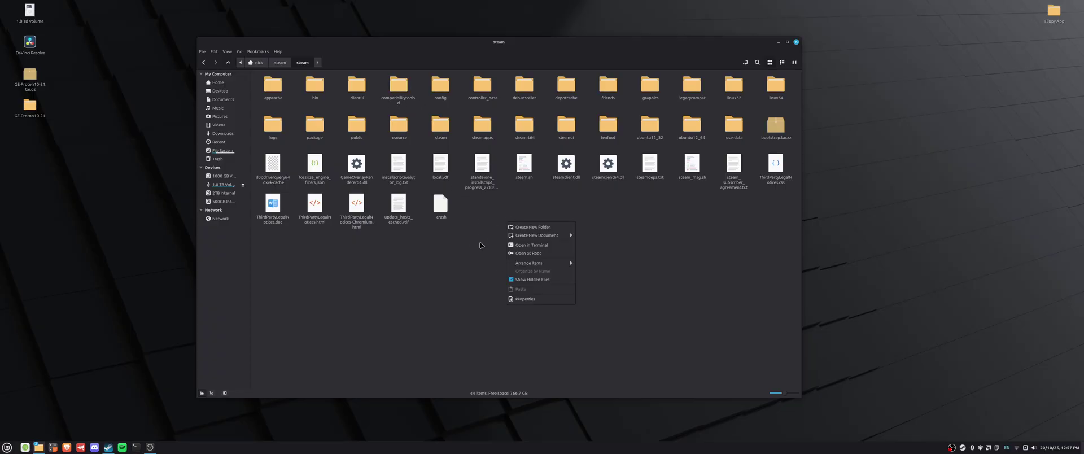
{"action": "left_click", "coordinate": [526, 226]}
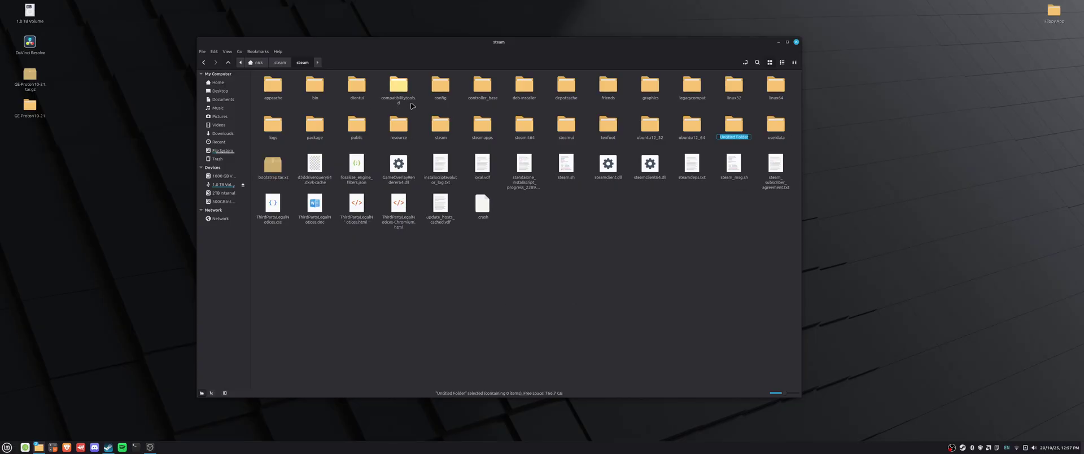
{"action": "left_click", "coordinate": [679, 282]}
{"action": "left_click", "coordinate": [735, 129]}
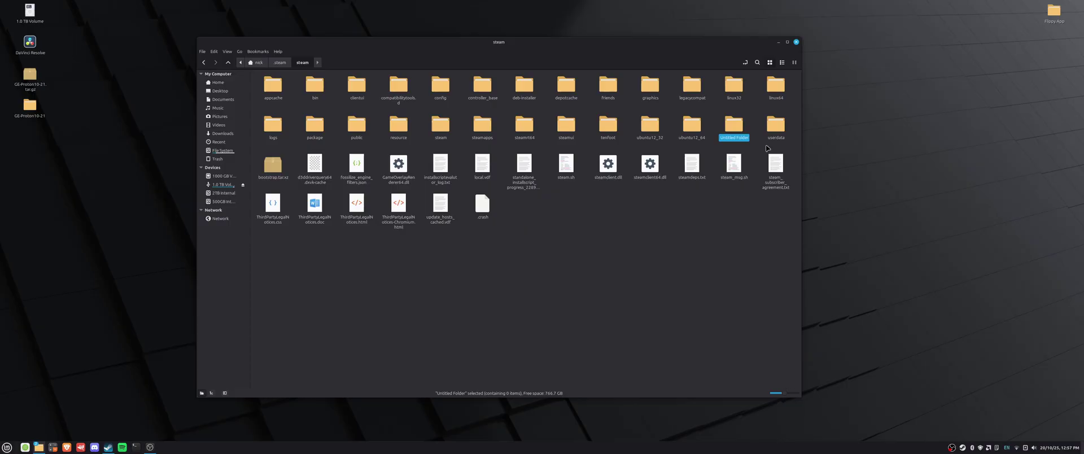
{"action": "key", "text": "shift+Delete"}
{"action": "left_click", "coordinate": [550, 245]}
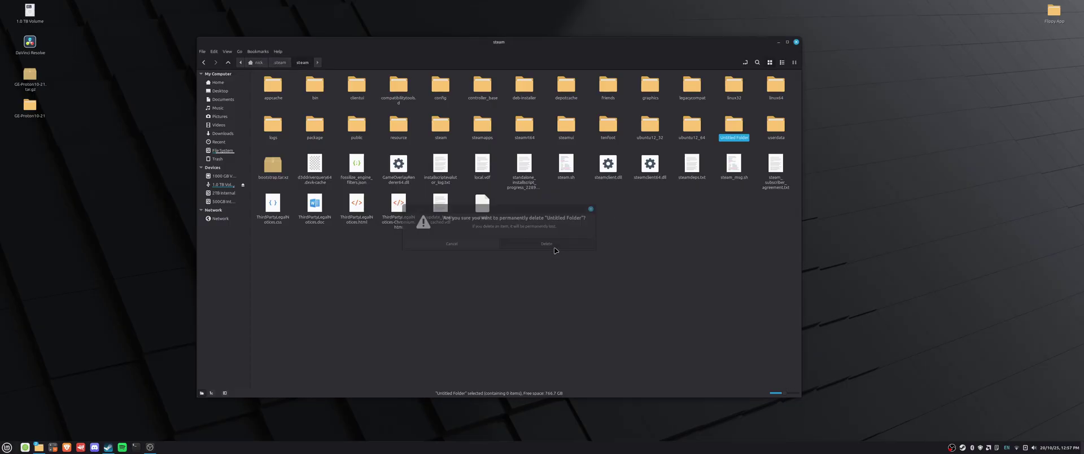
Open compatibilitytools.d and move the desktop's GE-Proton10-21 folder into it
{"action": "double_click", "coordinate": [396, 83]}
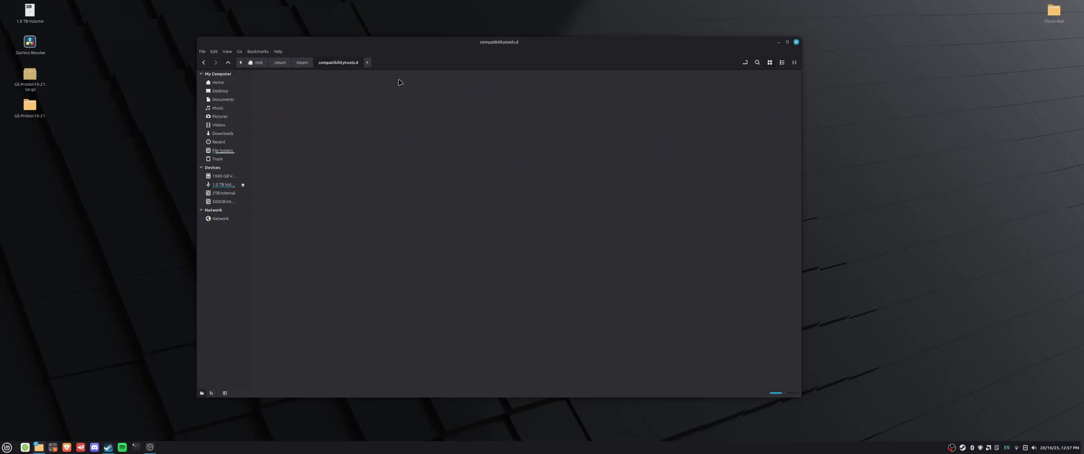
{"action": "left_click", "coordinate": [31, 106]}
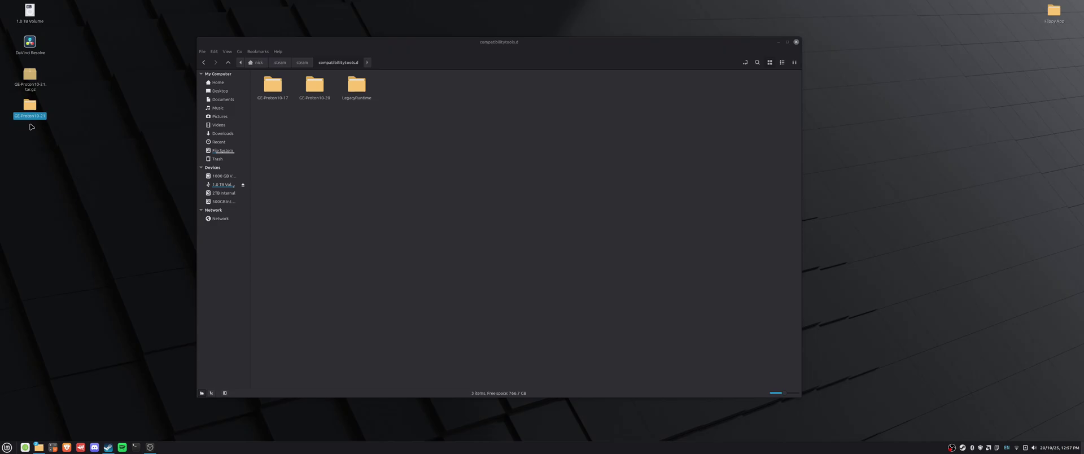
{"action": "mouse_move", "coordinate": [33, 107]}
{"action": "left_mouse_down"}
{"action": "mouse_move", "coordinate": [126, 251]}
{"action": "mouse_move", "coordinate": [485, 158]}
{"action": "left_mouse_up"}
{"action": "left_click", "coordinate": [421, 161]}
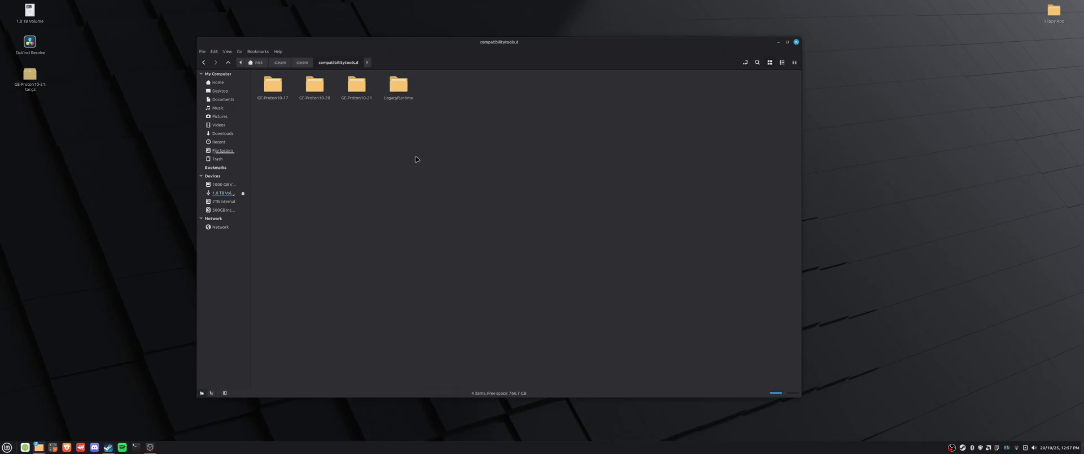
Close the file manager and quit Steam so it can restart
{"action": "left_click", "coordinate": [797, 43]}
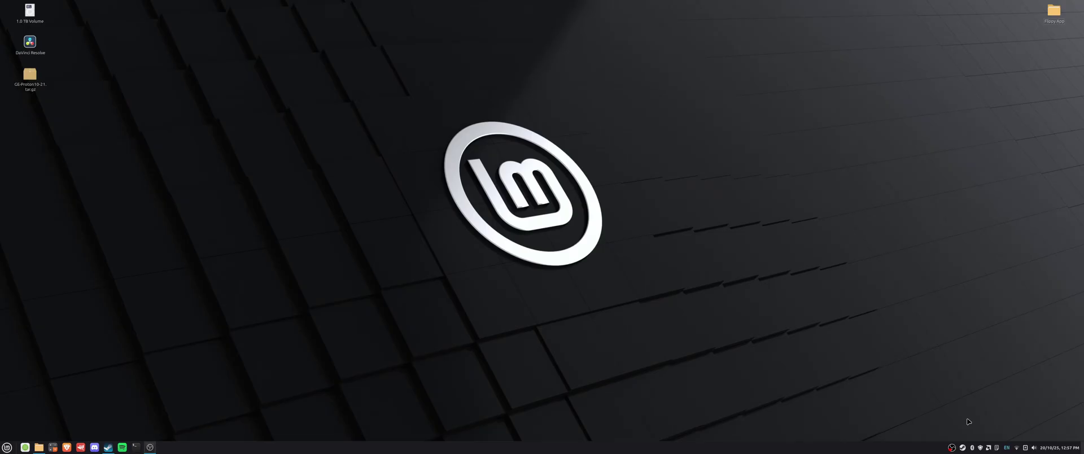
{"action": "right_click", "coordinate": [963, 448]}
{"action": "left_click", "coordinate": [975, 437]}
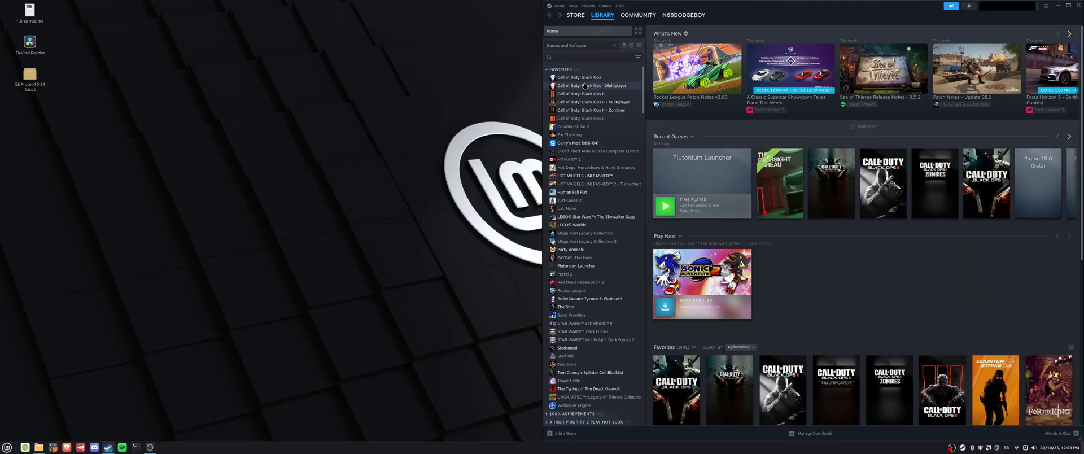
Check Steam's Compatibility settings, with Steam Play using Proton Experimental as default
{"action": "left_click", "coordinate": [557, 9]}
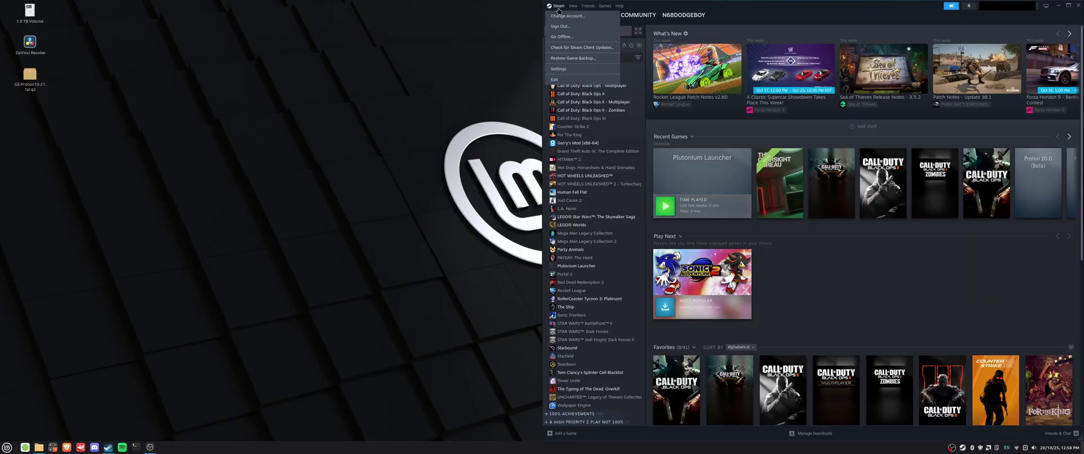
{"action": "left_click", "coordinate": [575, 72]}
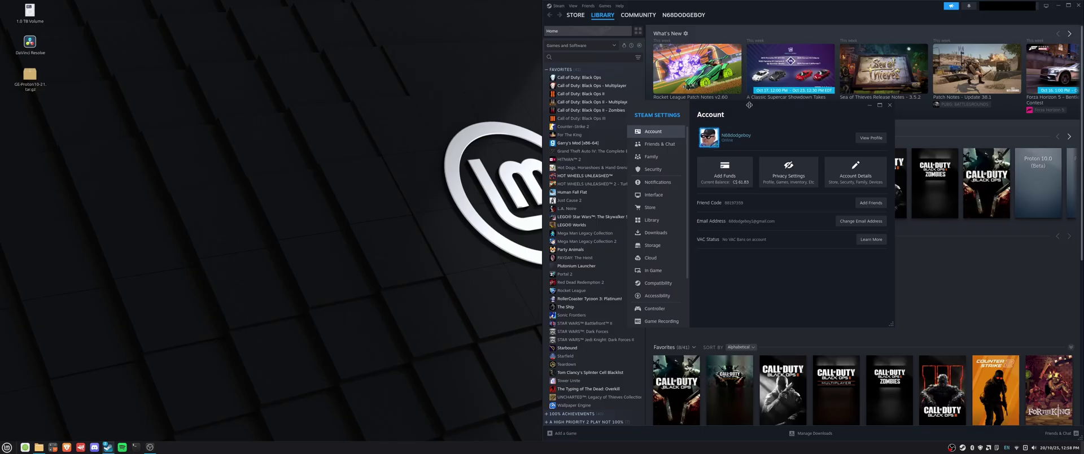
{"action": "left_click", "coordinate": [675, 287]}
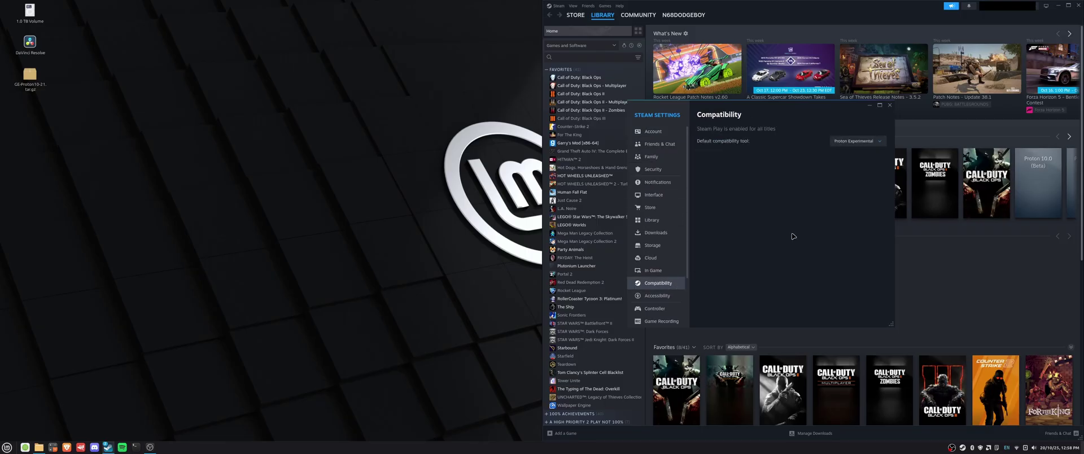
{"action": "left_click", "coordinate": [591, 58]}
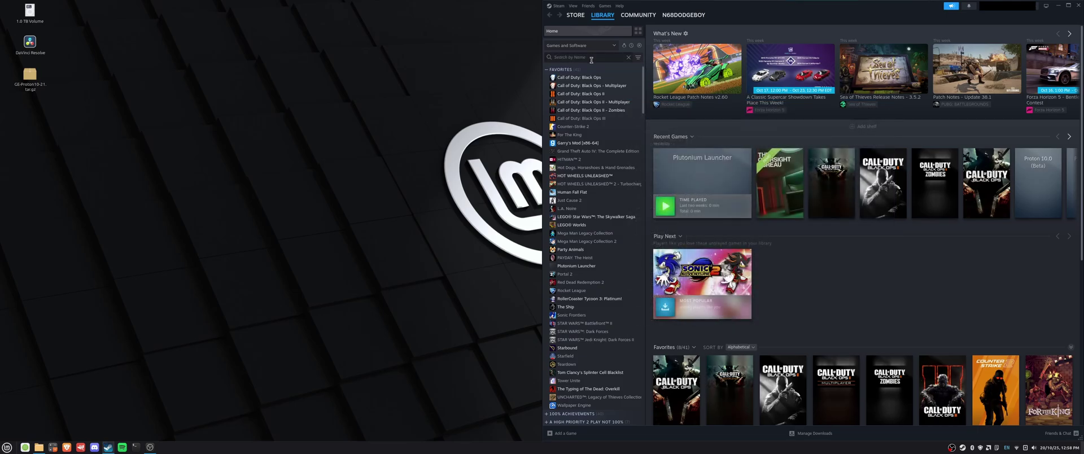
{"action": "type", "text": "proton"}
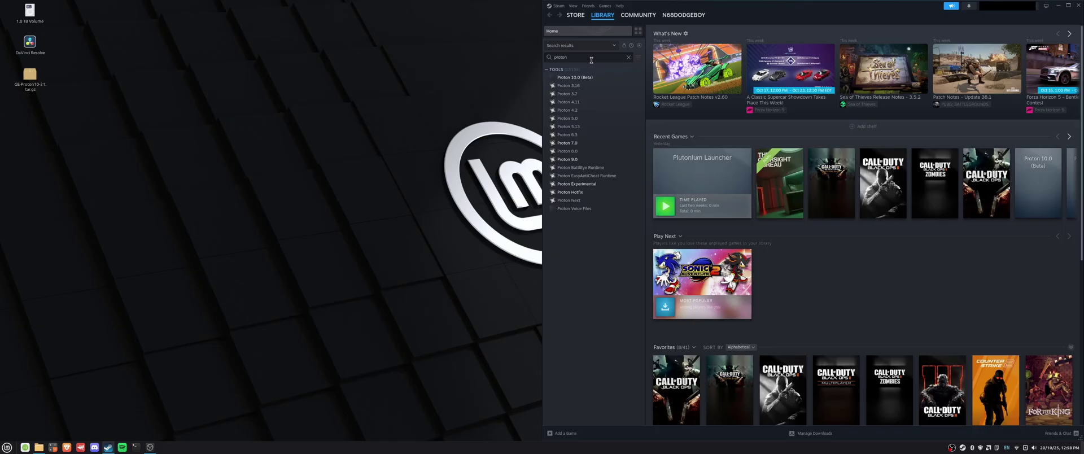
{"action": "key", "text": "BackSpace"}
{"action": "key", "text": "BackSpace"}
{"action": "key", "text": "BackSpace"}
{"action": "type", "text": "runtime"}
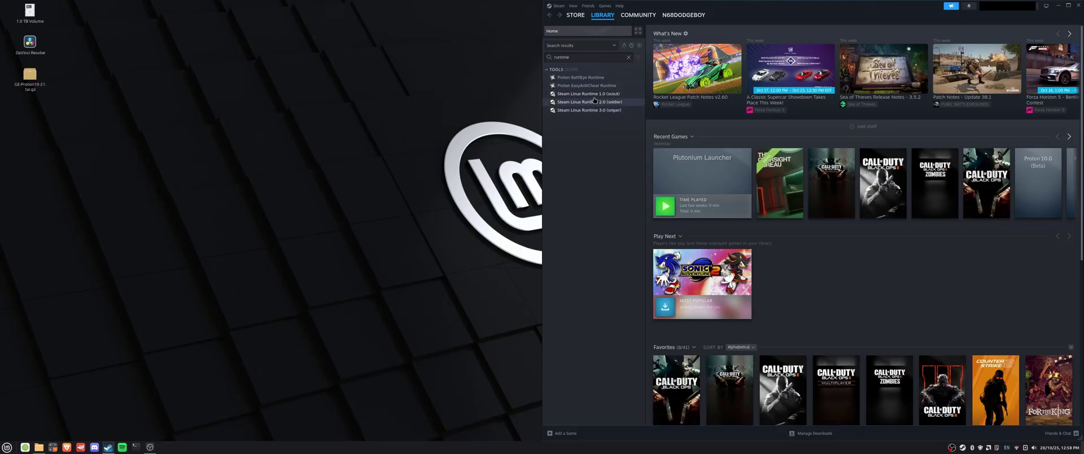
{"action": "key", "text": "BackSpace"}
{"action": "key", "text": "BackSpace"}
{"action": "key", "text": "BackSpace"}
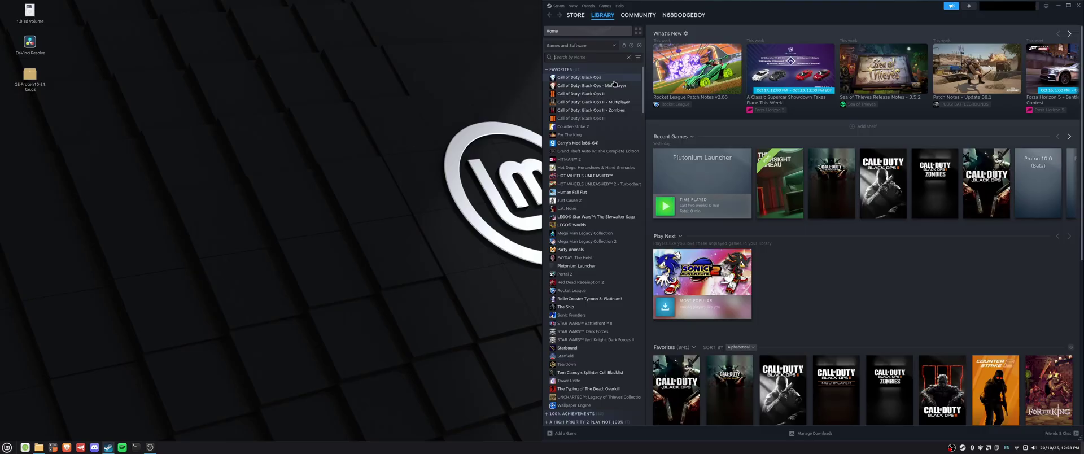
Force Call of Duty: Black Ops to use GE-Proton10-21 in its Compatibility properties
{"action": "left_click", "coordinate": [614, 82]}
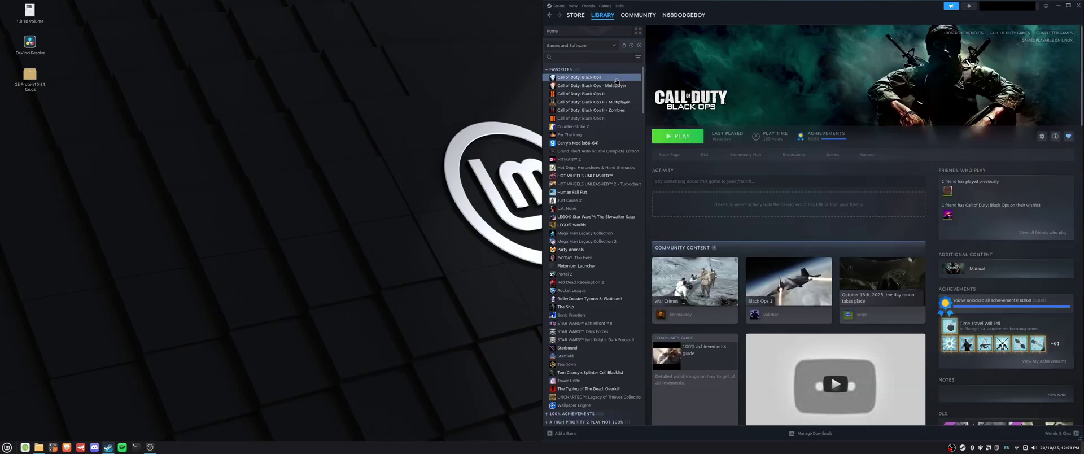
{"action": "right_click", "coordinate": [617, 81]}
{"action": "left_click", "coordinate": [644, 140]}
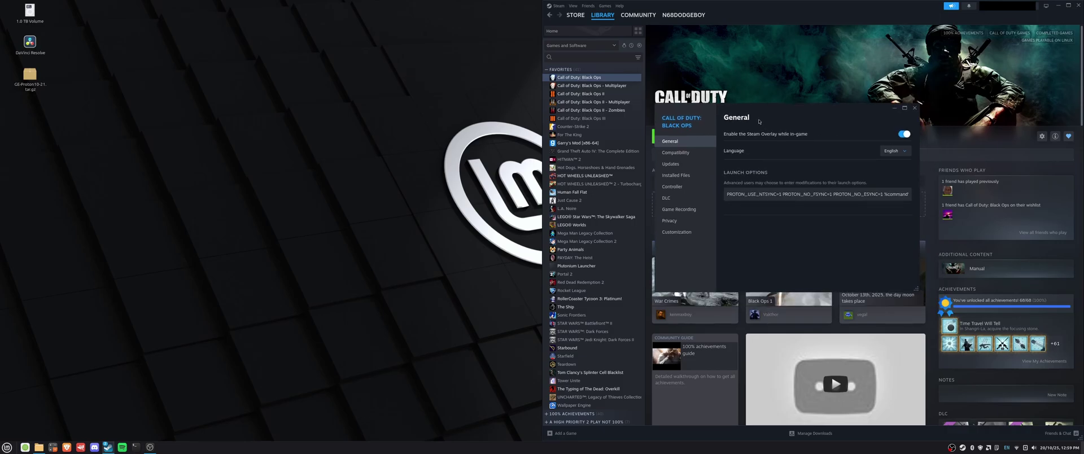
{"action": "left_click", "coordinate": [705, 156]}
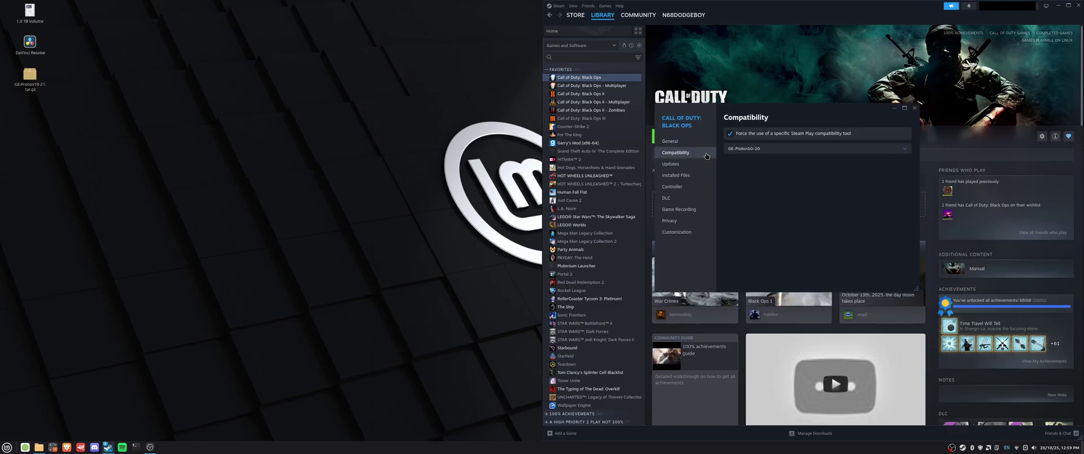
{"action": "left_click", "coordinate": [730, 138]}
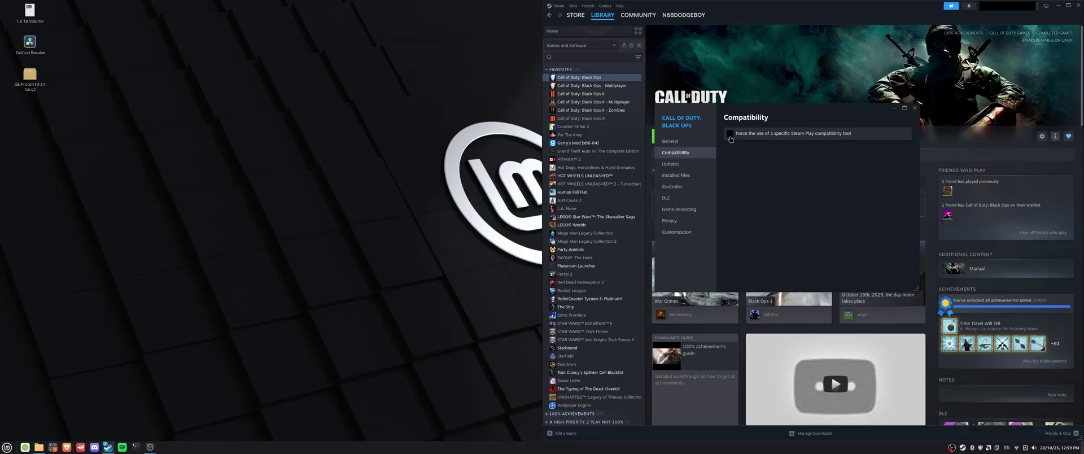
{"action": "left_click", "coordinate": [731, 138]}
{"action": "left_click", "coordinate": [760, 151]}
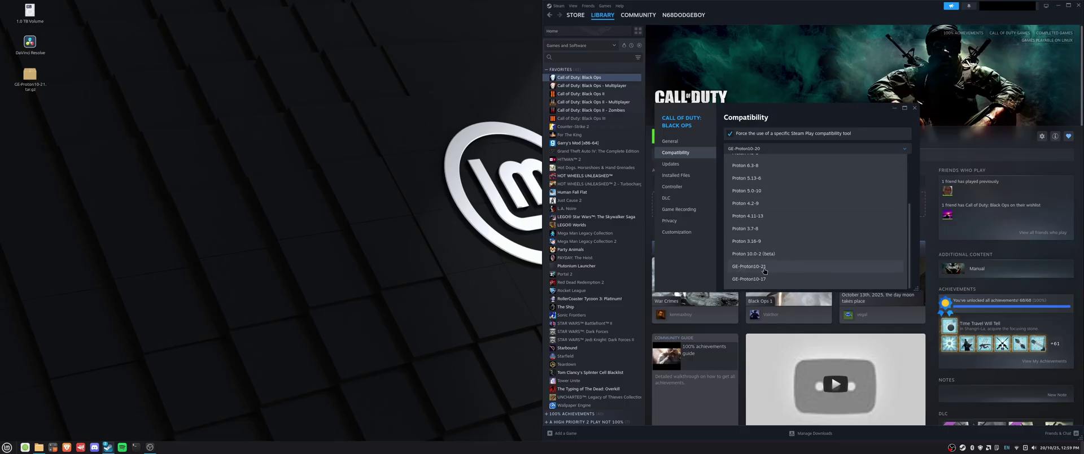
{"action": "left_click", "coordinate": [766, 270]}
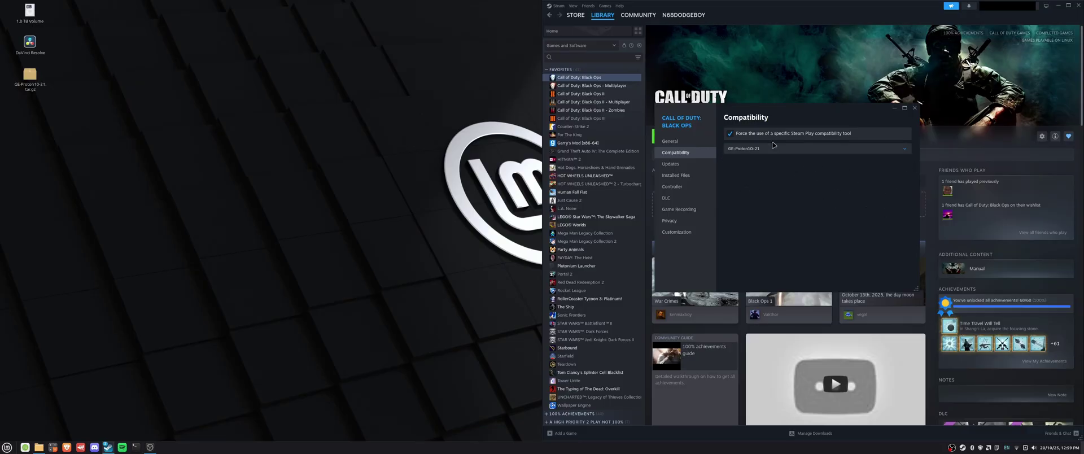
{"action": "left_click", "coordinate": [670, 141]}
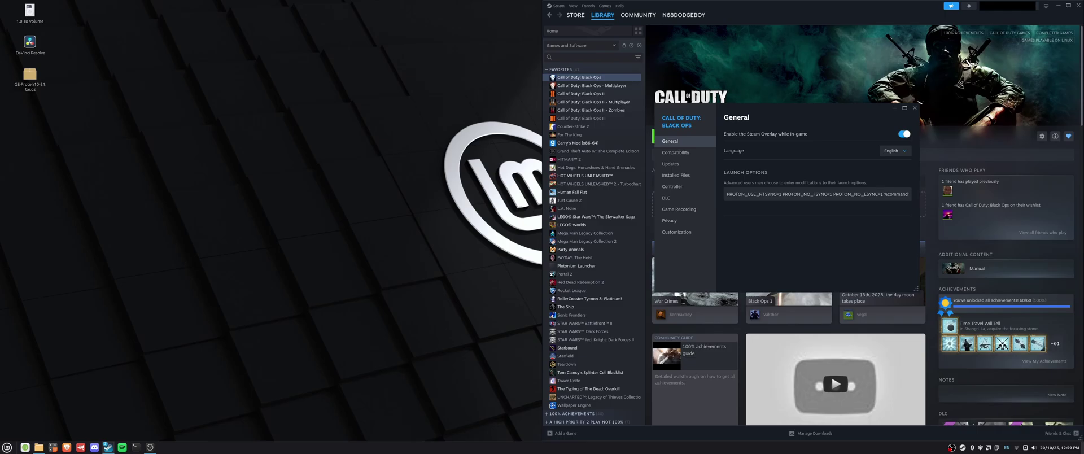
Move the sticky note aside and select its launch-options line ending in %command%
{"action": "mouse_move", "coordinate": [858, 118]}
{"action": "left_mouse_down"}
{"action": "mouse_move", "coordinate": [513, 84]}
{"action": "mouse_move", "coordinate": [482, 99]}
{"action": "left_mouse_up"}
{"action": "left_click_drag", "start_coordinate": [483, 99], "coordinate": [412, 144]}
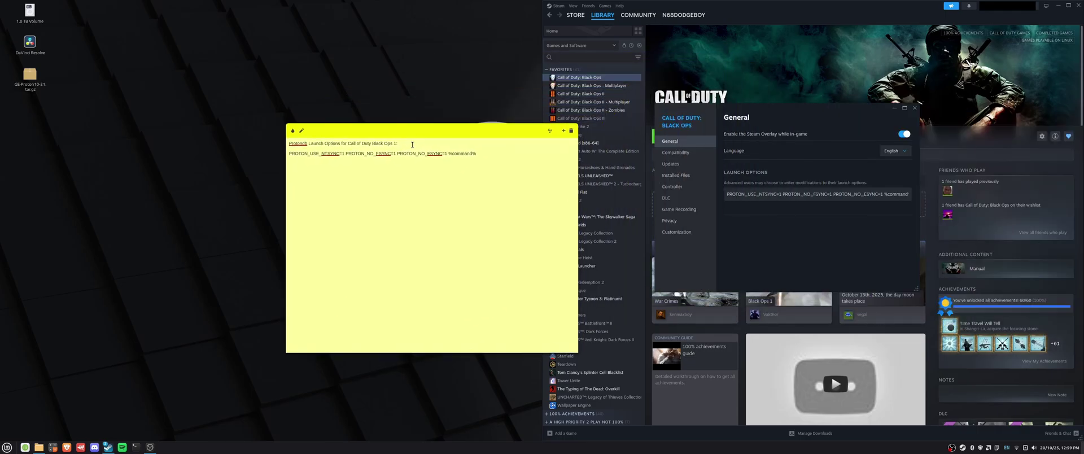
{"action": "triple_click", "coordinate": [474, 153]}
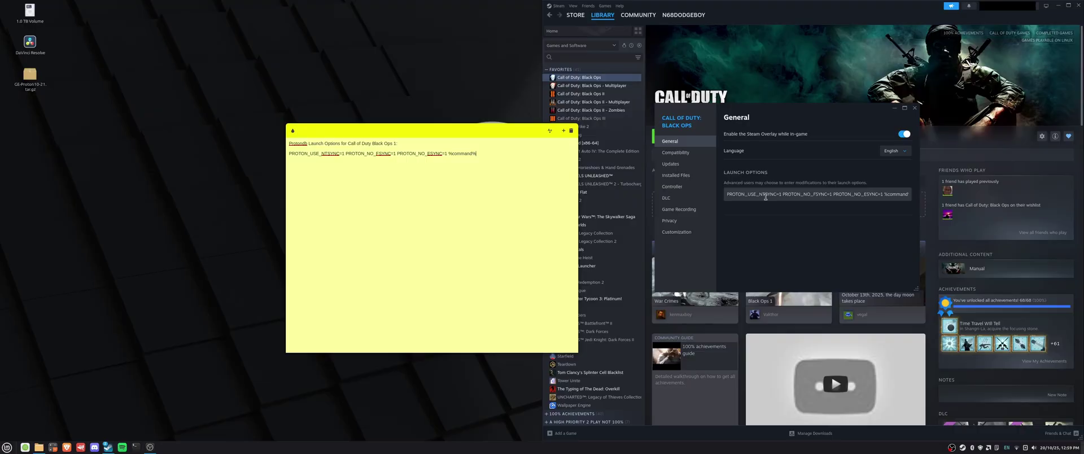
{"action": "left_click_drag", "start_coordinate": [492, 131], "coordinate": [424, 131]}
{"action": "key", "text": "ctrl+c"}
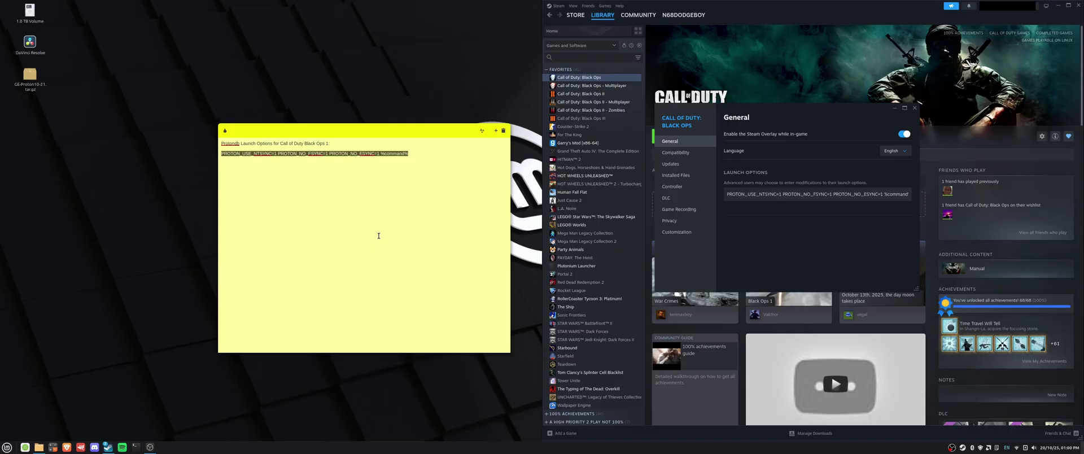
{"action": "left_click", "coordinate": [410, 153]}
{"action": "left_click_drag", "start_coordinate": [410, 154], "coordinate": [222, 154]}
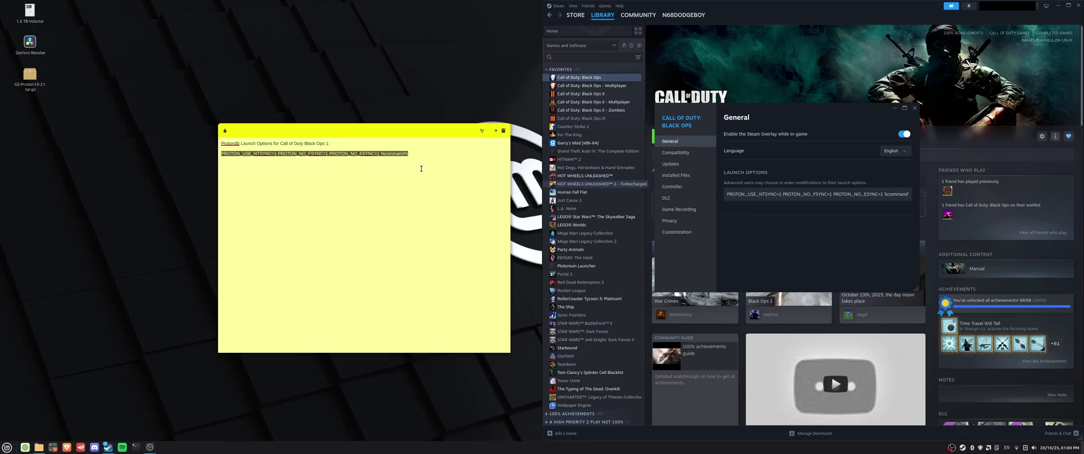
Replace Black Ops' Steam launch options with the note's copied launch line
{"action": "left_click", "coordinate": [733, 195]}
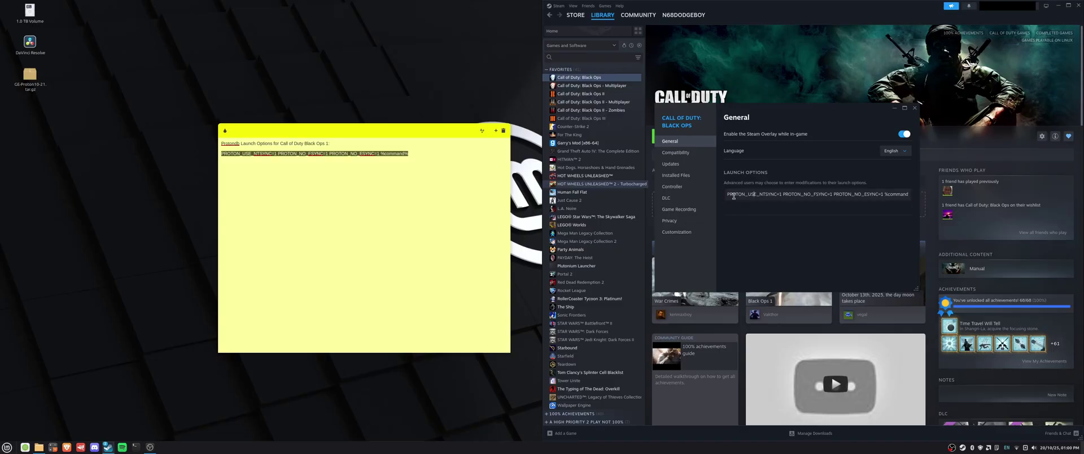
{"action": "key", "text": "ctrl+a"}
{"action": "key", "text": "ctrl+v"}
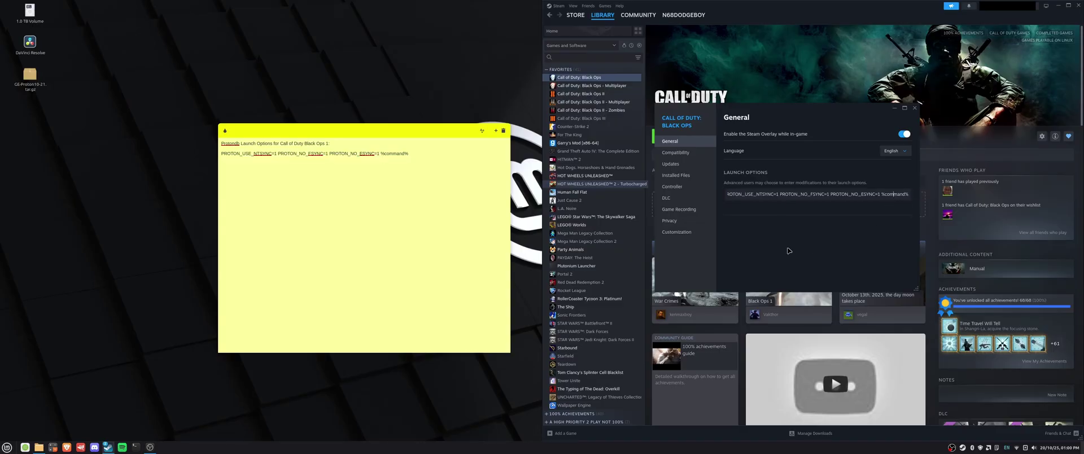
{"action": "left_click_drag", "start_coordinate": [485, 142], "coordinate": [862, 231]}
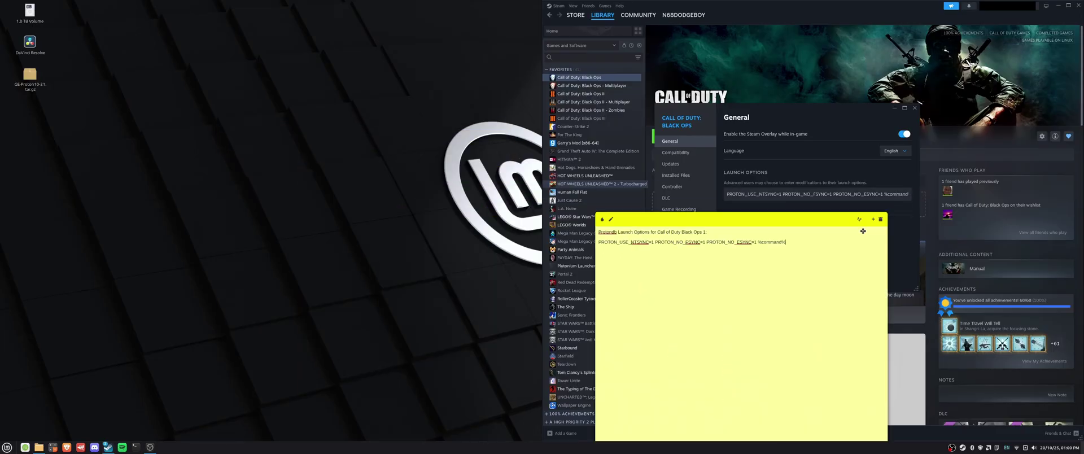
{"action": "left_click", "coordinate": [981, 233]}
Launch Call of Duty: Black Ops and enter Zombies mode from the main menu
{"action": "left_click", "coordinate": [915, 107]}
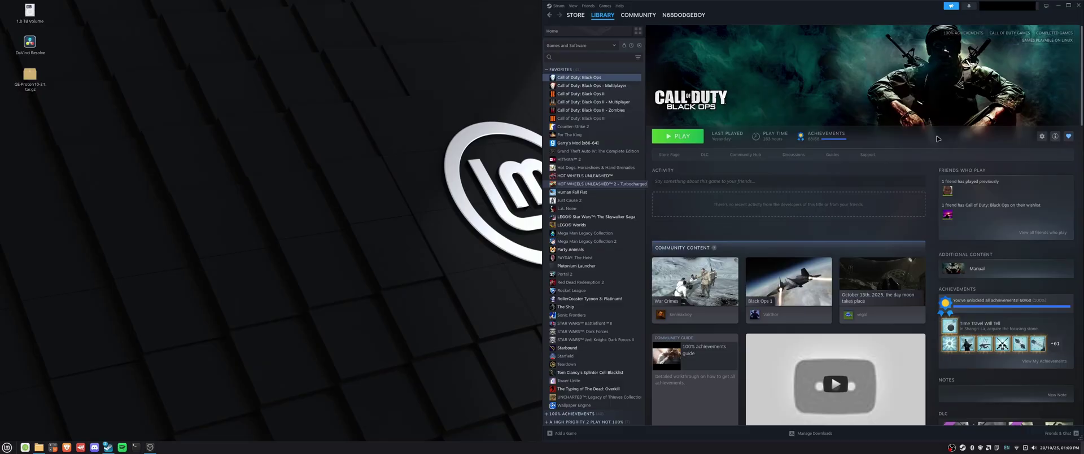
{"action": "left_click", "coordinate": [679, 137]}
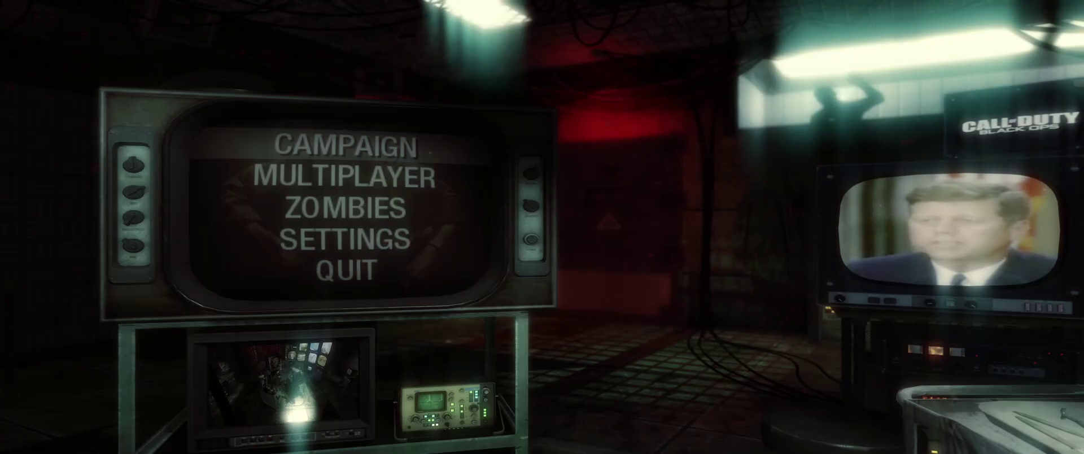
{"action": "key", "text": "Return"}
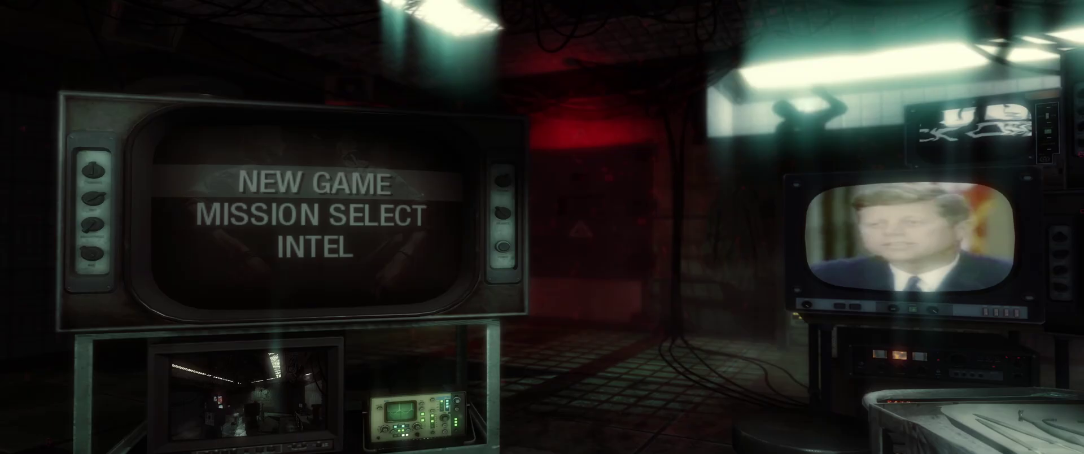
{"action": "key", "text": "Down"}
{"action": "key", "text": "Escape"}
{"action": "key", "text": "Down"}
{"action": "key", "text": "Down"}
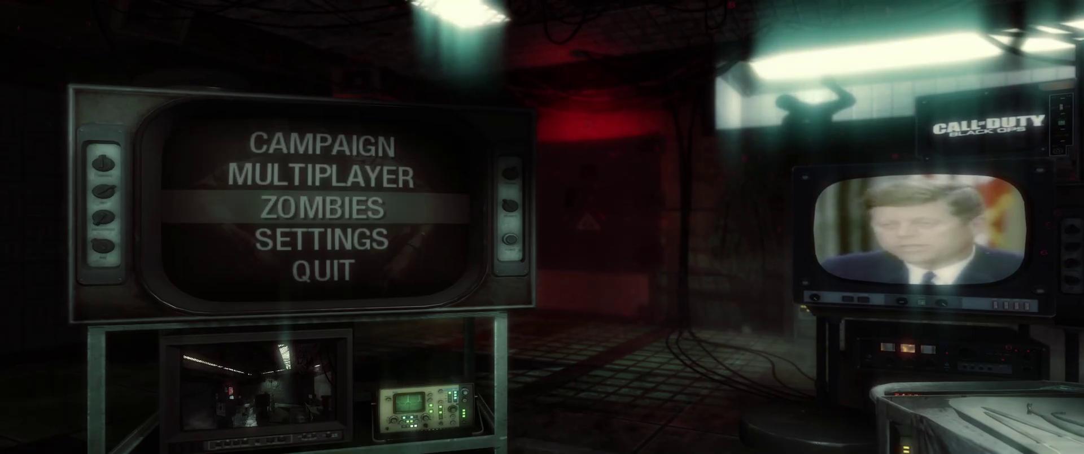
{"action": "key", "text": "Return"}
{"action": "key", "text": "Return"}
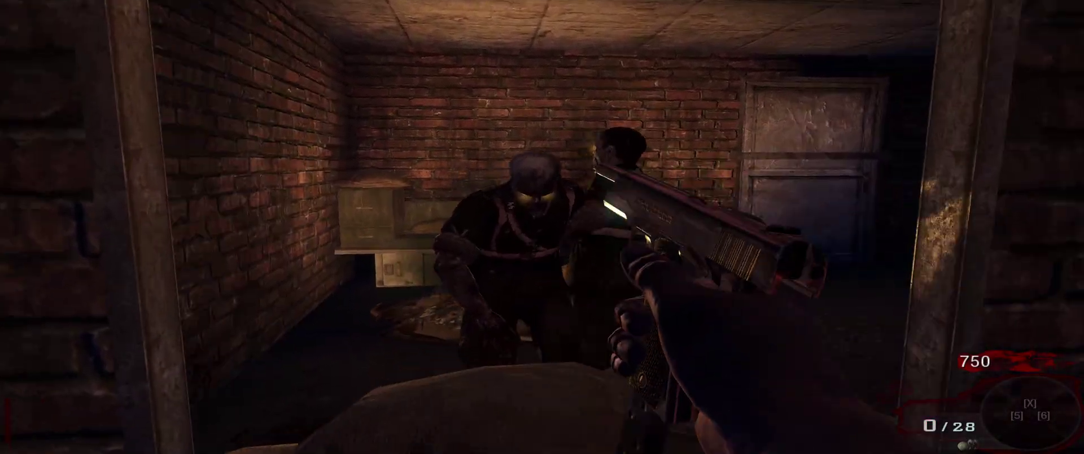
Play the Zombies match, rebuilding boards on a window barrier
{"action": "key", "text": "f"}
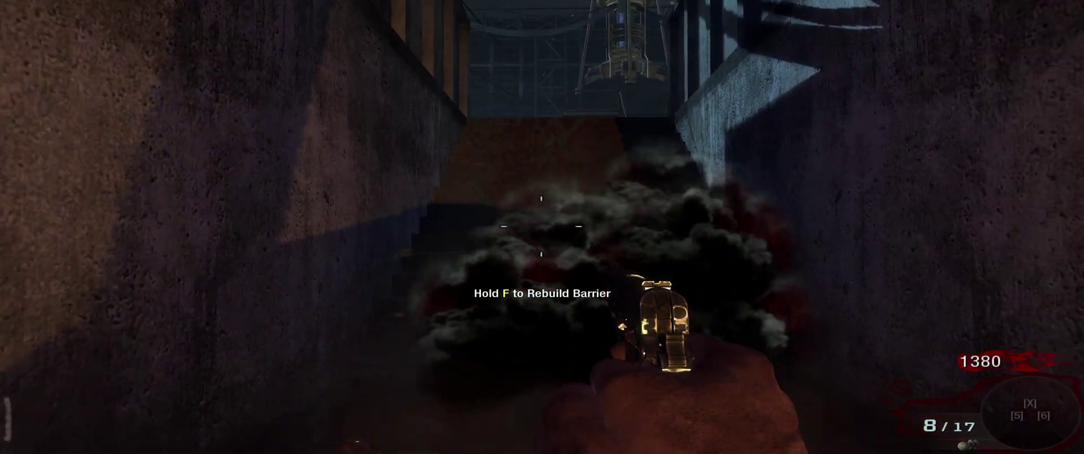
{"action": "key", "text": "f"}
{"action": "key", "text": "f"}
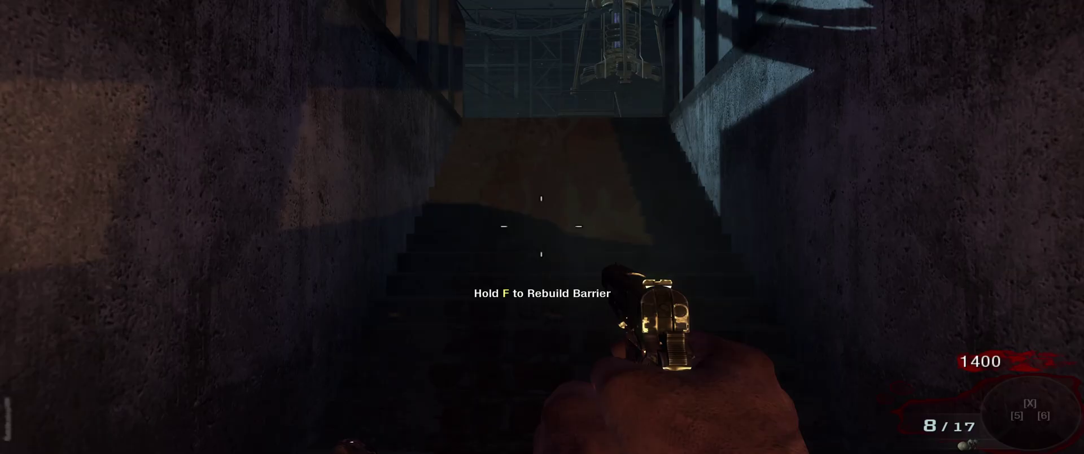
{"action": "key", "text": "w"}
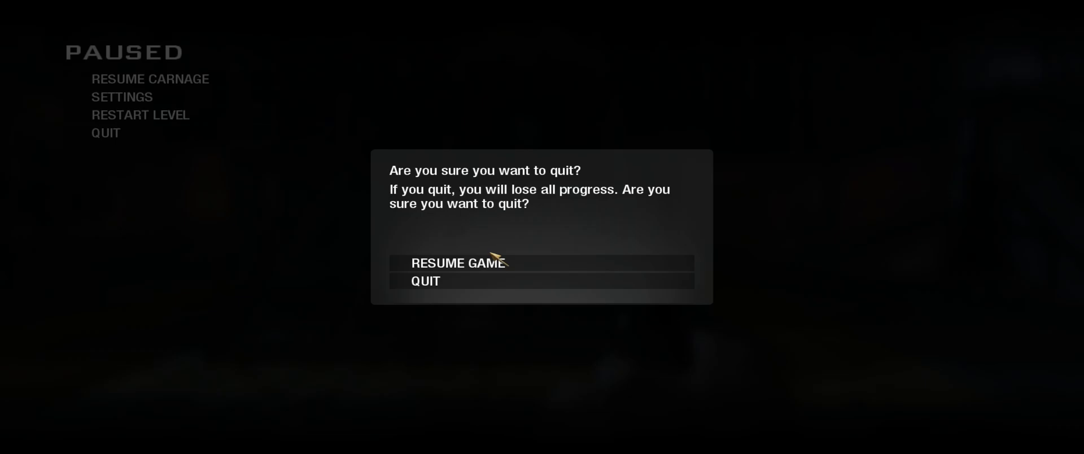
Quit the Zombies match and set Black Ops - Multiplayer's compatibility tool to GE-Proton10-21
{"action": "left_click", "coordinate": [499, 281]}
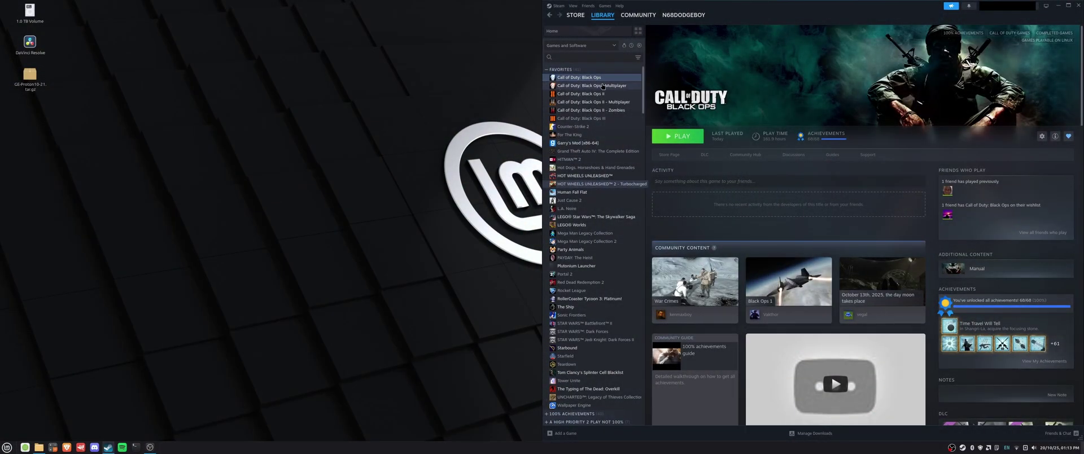
{"action": "left_click", "coordinate": [603, 86]}
{"action": "right_click", "coordinate": [603, 85]}
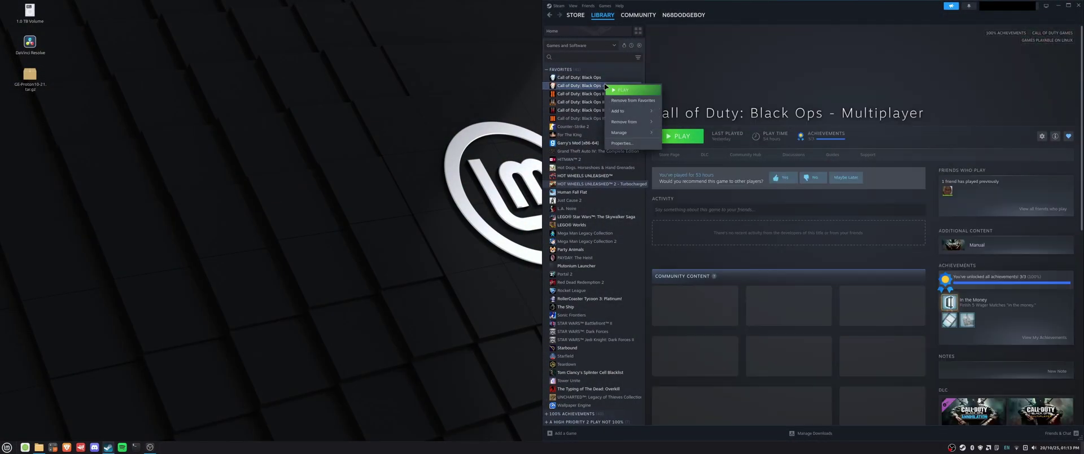
{"action": "left_click", "coordinate": [651, 145]}
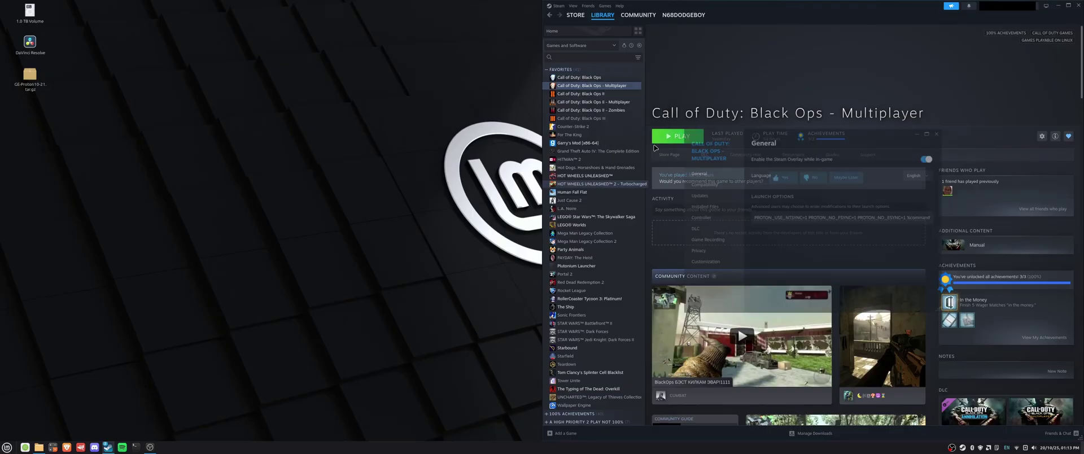
{"action": "left_click", "coordinate": [714, 185]}
{"action": "left_click", "coordinate": [799, 173]}
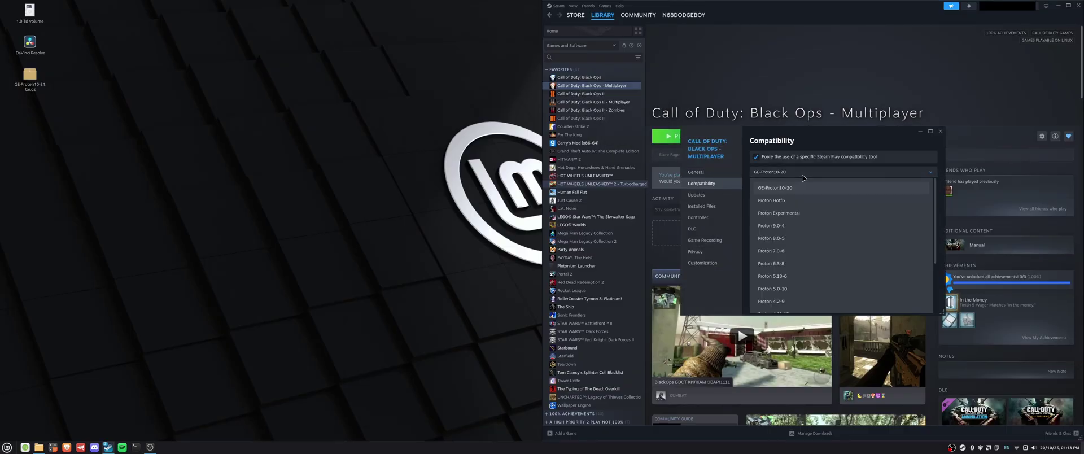
{"action": "left_click", "coordinate": [831, 293]}
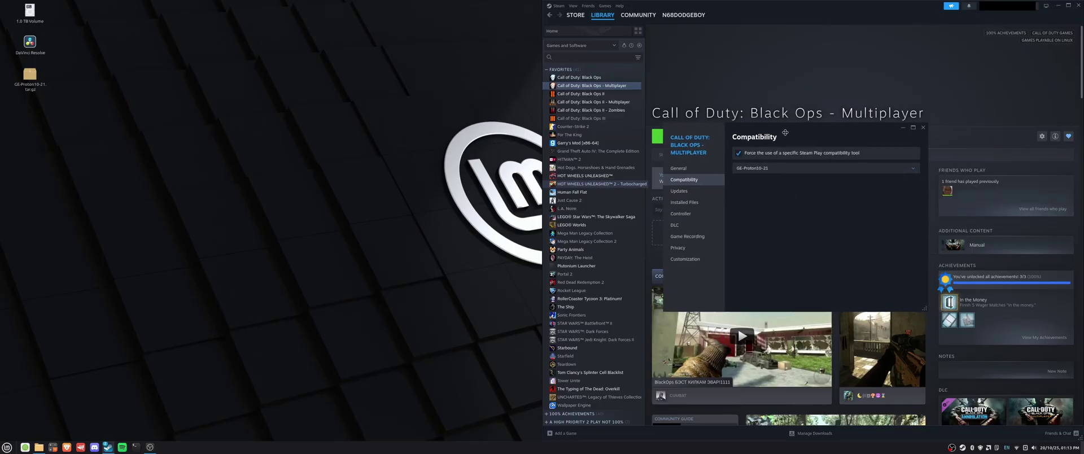
{"action": "left_click", "coordinate": [925, 127]}
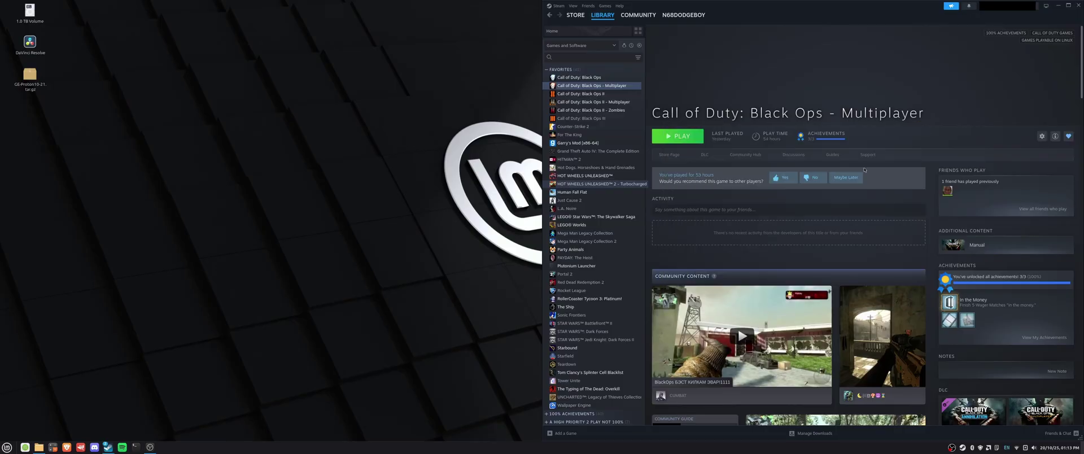
Review Black Ops - Multiplayer's launch options, then launch the game
{"action": "right_click", "coordinate": [624, 88]}
{"action": "left_click", "coordinate": [653, 151]}
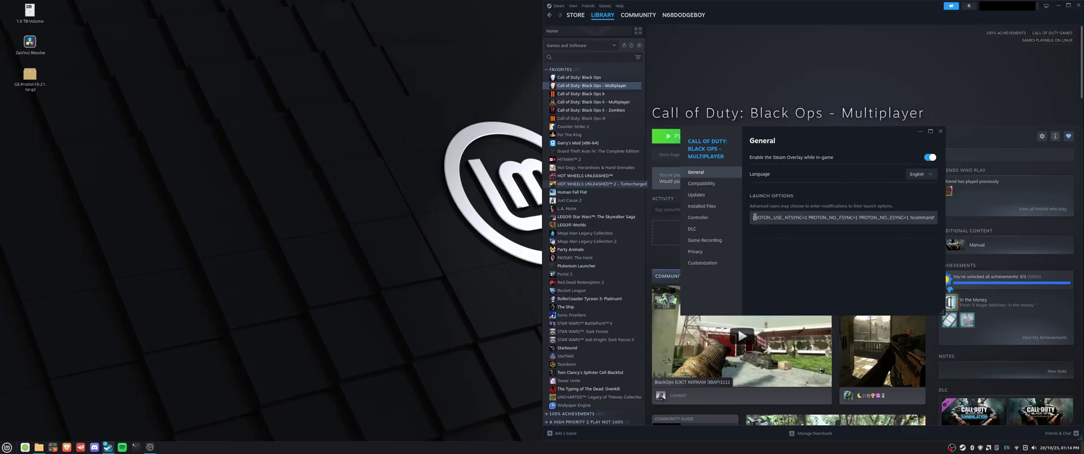
{"action": "left_click_drag", "start_coordinate": [754, 217], "coordinate": [887, 217]}
{"action": "left_click", "coordinate": [904, 250]}
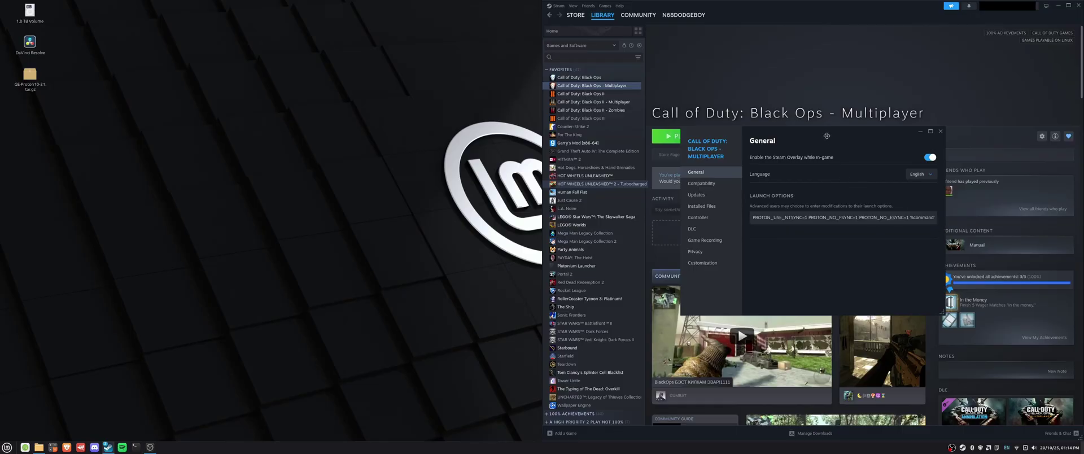
{"action": "left_click_drag", "start_coordinate": [912, 136], "coordinate": [815, 121]}
{"action": "left_click", "coordinate": [842, 115]}
{"action": "left_click", "coordinate": [677, 136]}
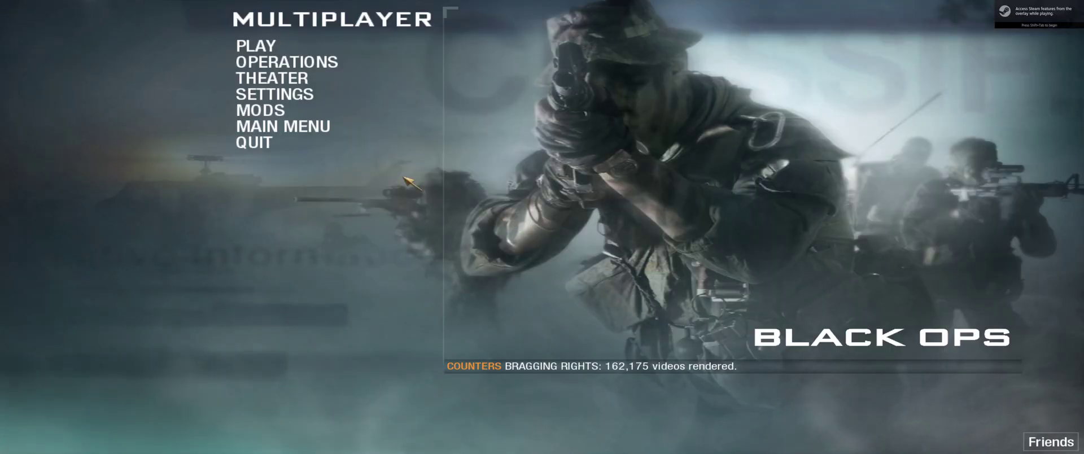
Open the server browser and switch between the unranked and ranked server lists
{"action": "left_click", "coordinate": [291, 46]}
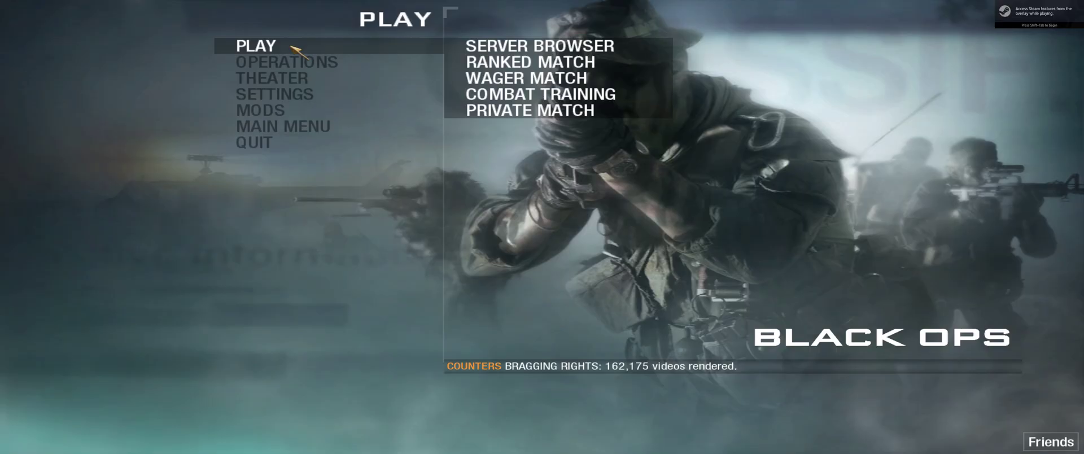
{"action": "left_click", "coordinate": [550, 50]}
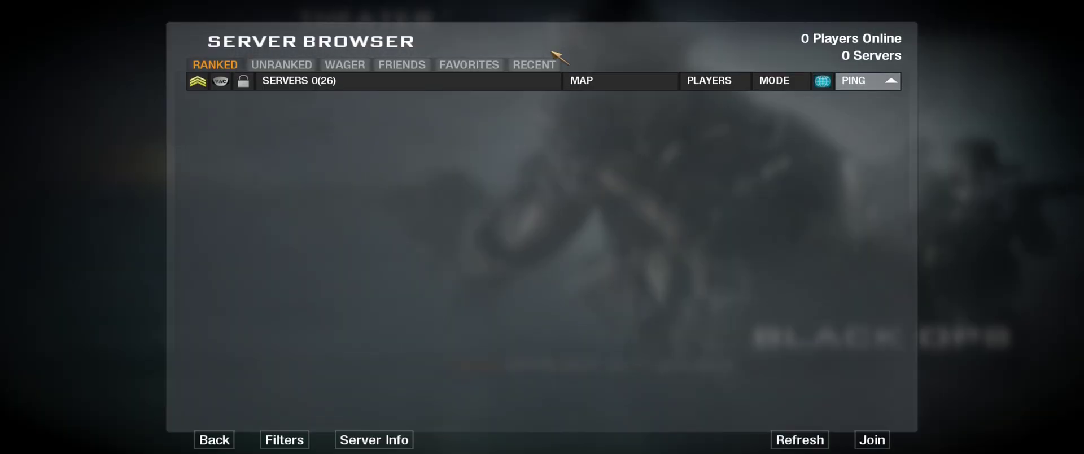
{"action": "key", "text": "Tab"}
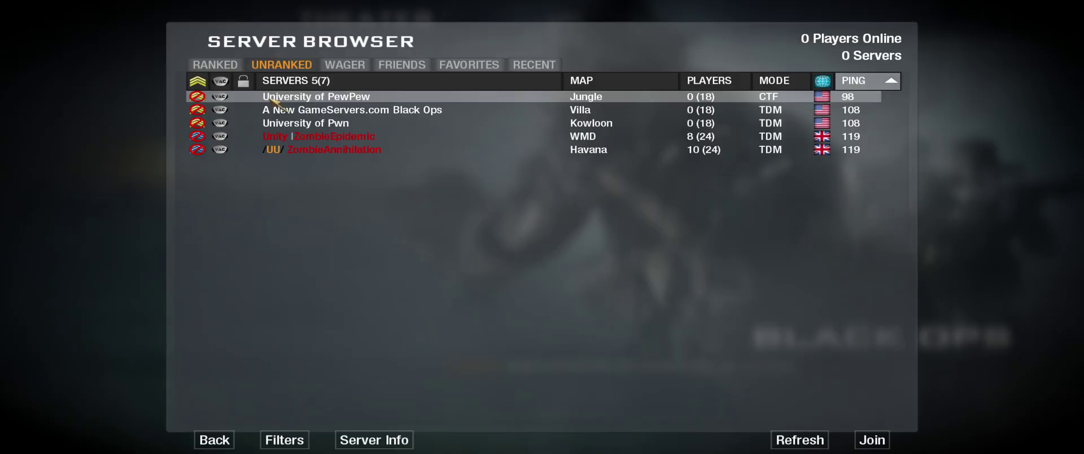
{"action": "left_click", "coordinate": [236, 70]}
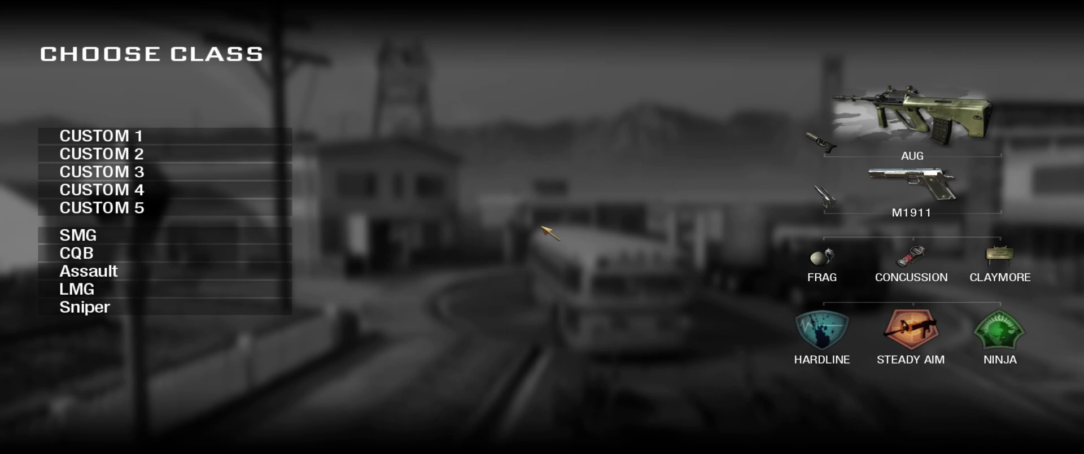
Spawn with the CUSTOM 4 class, check the scoreboard, and push toward the green house
{"action": "left_click", "coordinate": [247, 194]}
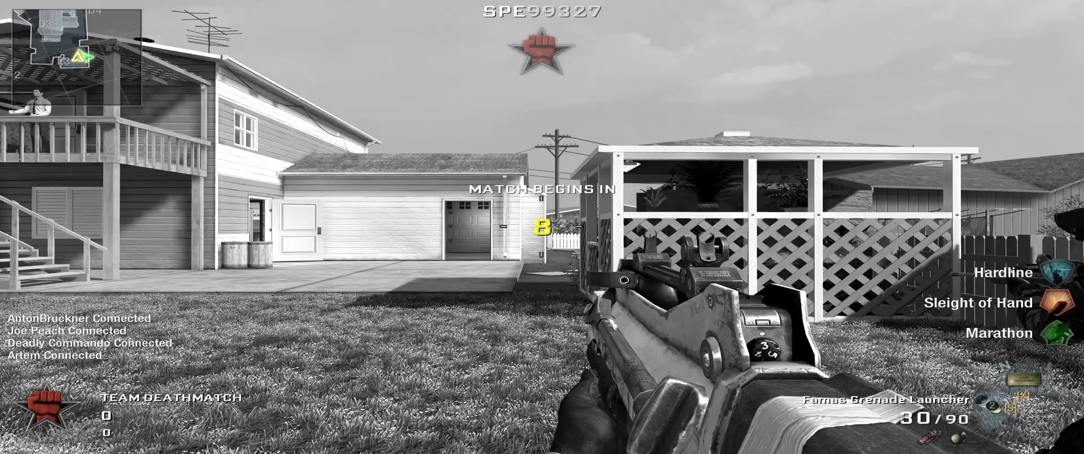
{"action": "key", "text": "Tab"}
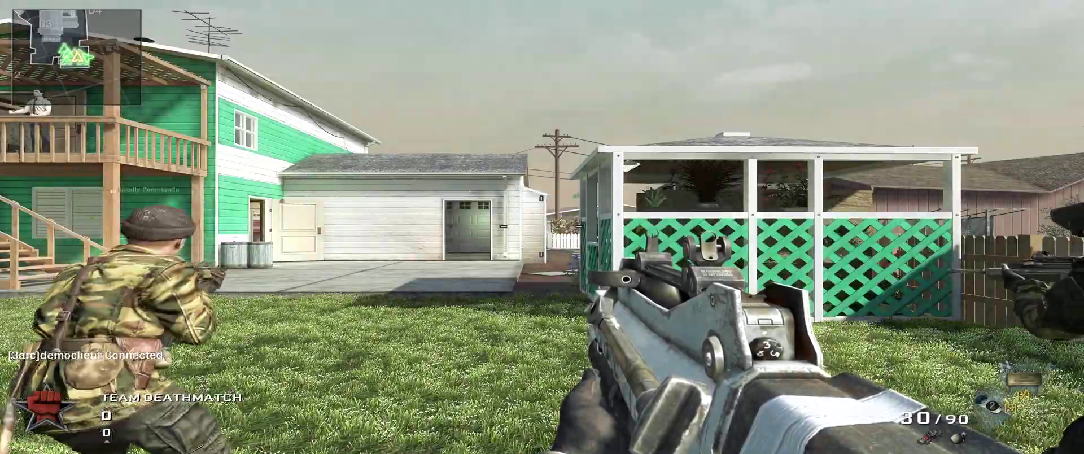
{"action": "key", "text": "w"}
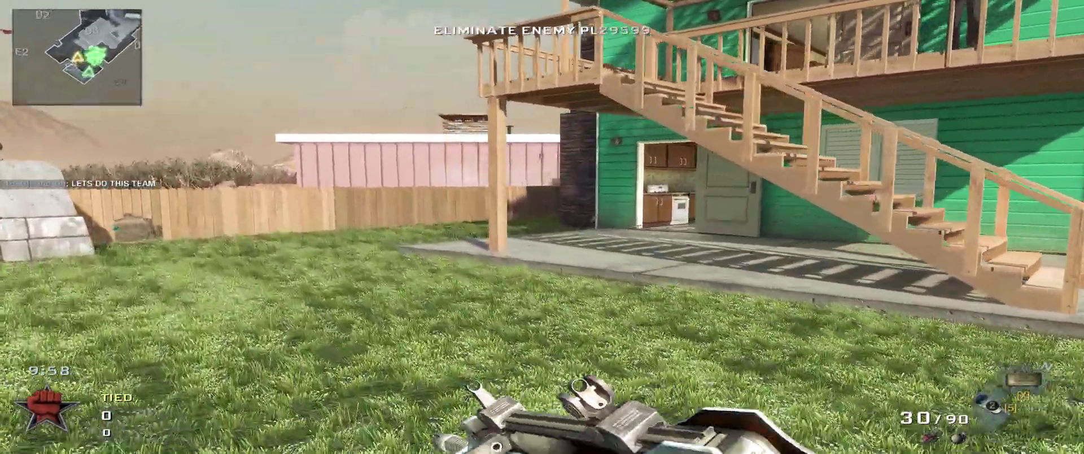
{"action": "right_click", "coordinate": [542, 227]}
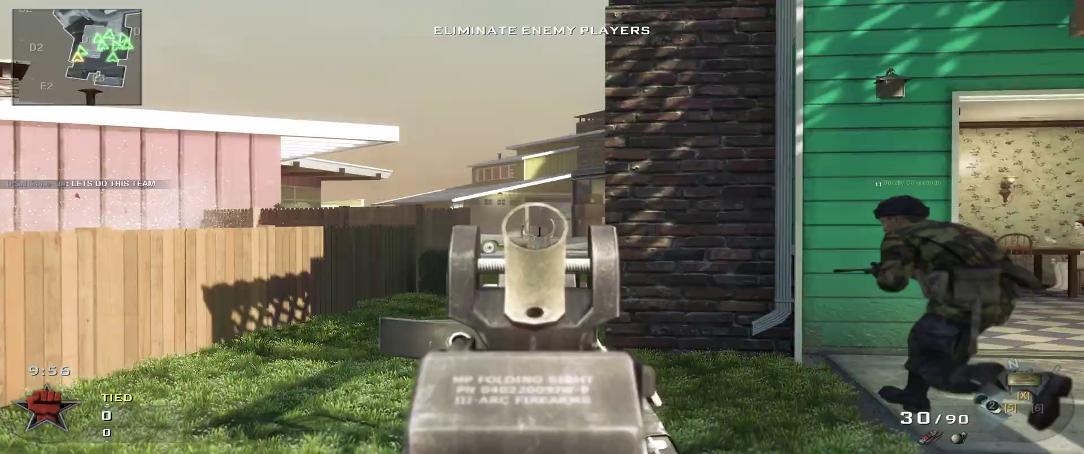
{"action": "mouse_move", "coordinate": [542, 227]}
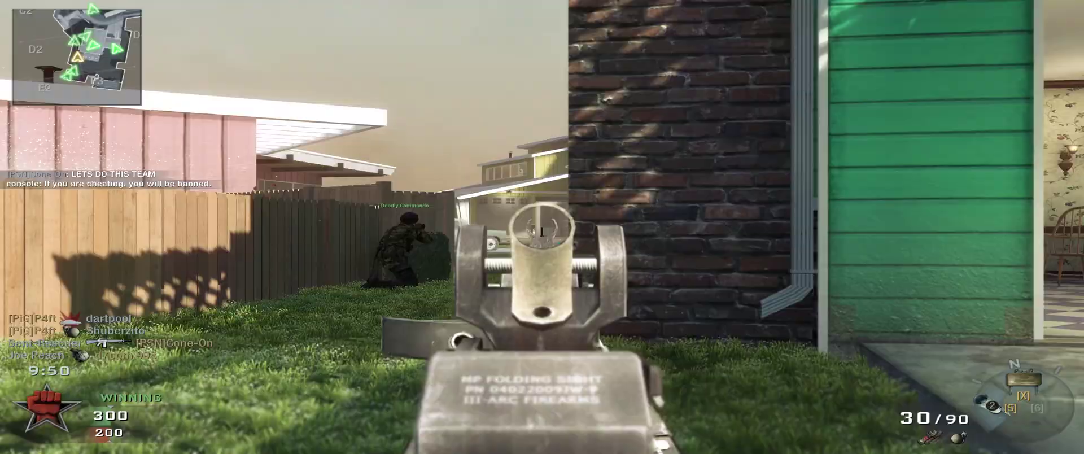
Enter the green house, fire on enemies in the blue-curtained room, and swap weapons
{"action": "key", "text": "w"}
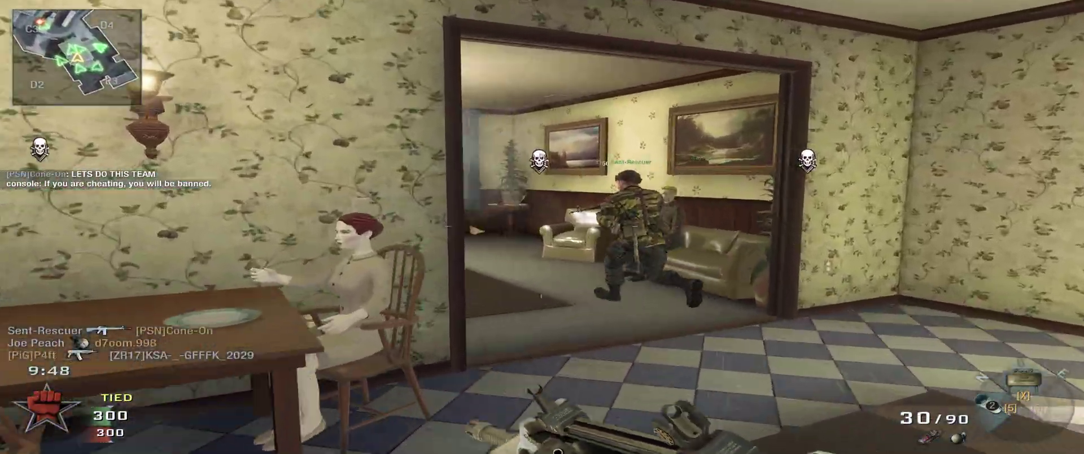
{"action": "key", "text": "w"}
{"action": "right_click", "coordinate": [542, 226]}
{"action": "left_click", "coordinate": [542, 227]}
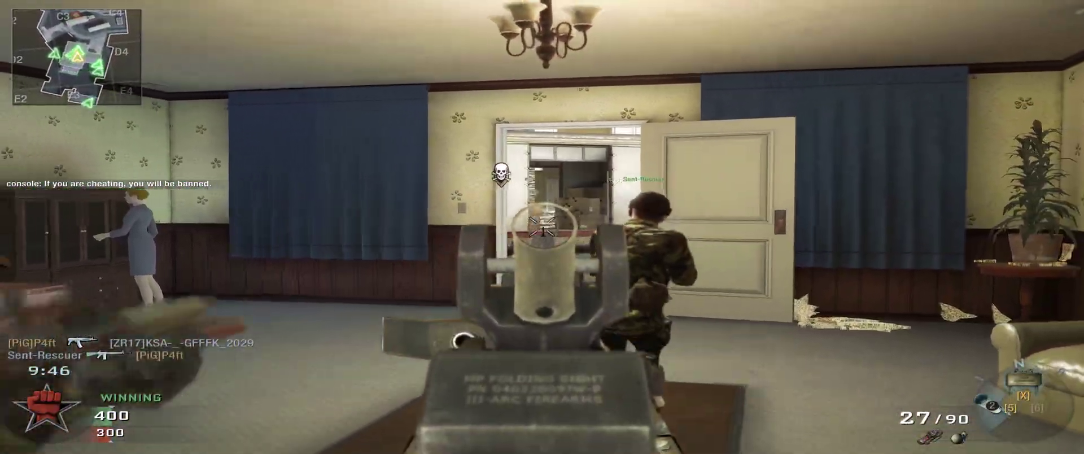
{"action": "left_click", "coordinate": [542, 227]}
{"action": "left_click", "coordinate": [542, 227]}
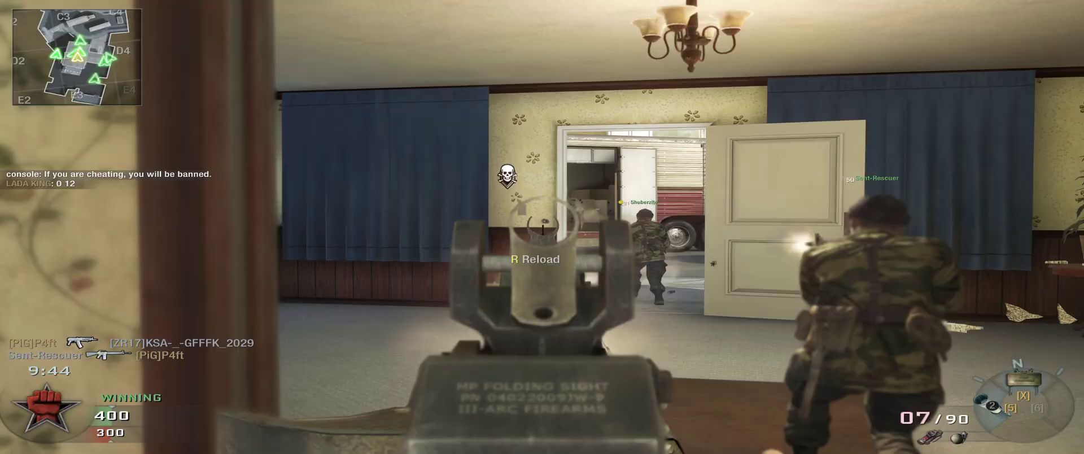
{"action": "left_click", "coordinate": [542, 226]}
{"action": "key", "text": "1"}
{"action": "mouse_move", "coordinate": [541, 227]}
{"action": "key", "text": "w"}
{"action": "key", "text": "w"}
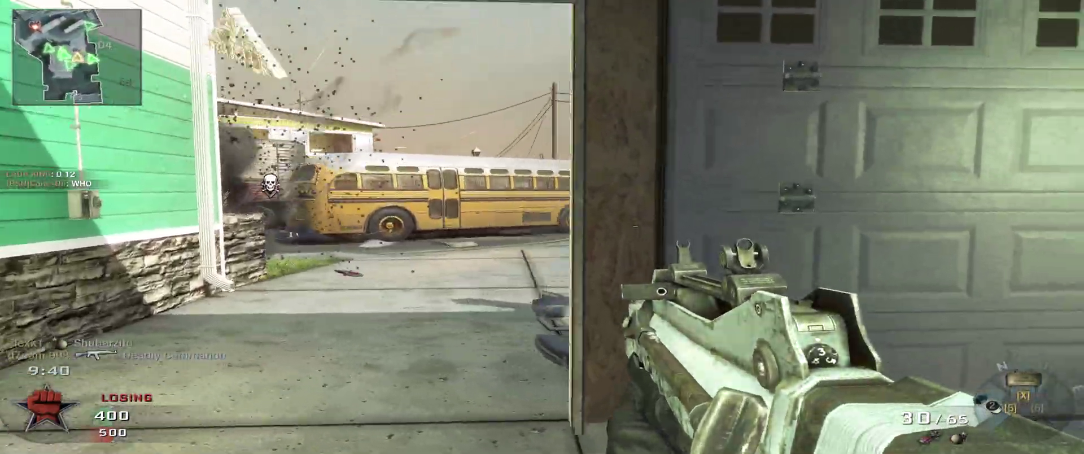
Advance past the bus to the fence, down an enemy, and reload before getting killed
{"action": "right_click", "coordinate": [541, 227]}
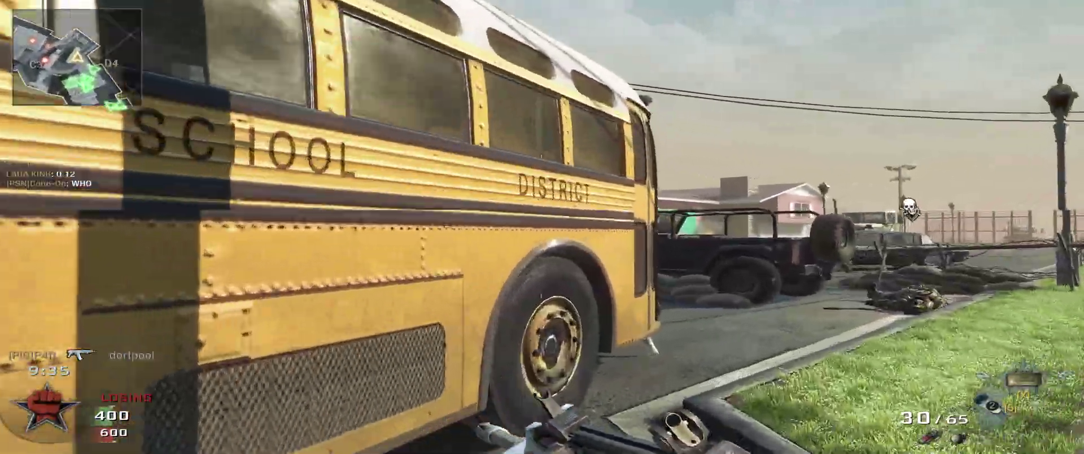
{"action": "key", "text": "w"}
{"action": "right_click", "coordinate": [542, 227]}
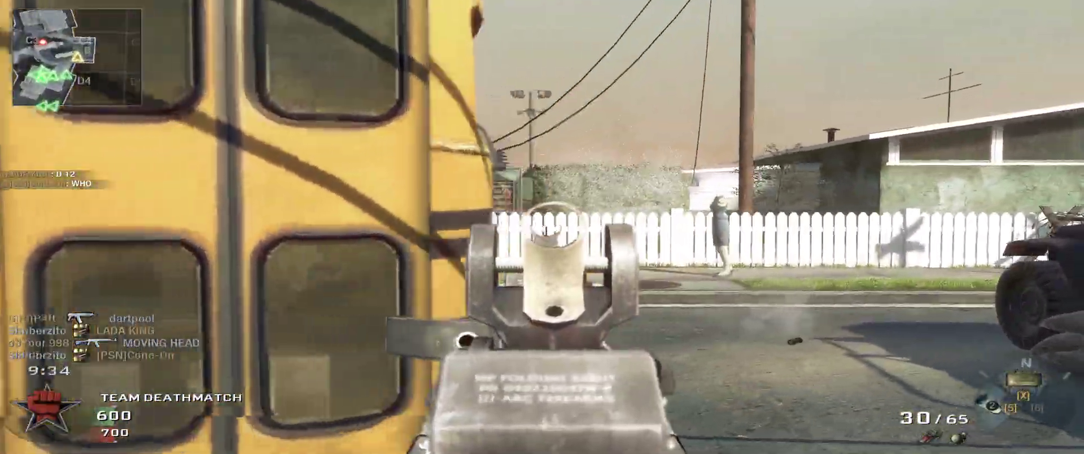
{"action": "left_click_drag", "start_coordinate": [542, 227], "coordinate": [542, 227]}
{"action": "key", "text": "r"}
{"action": "mouse_move", "coordinate": [542, 227]}
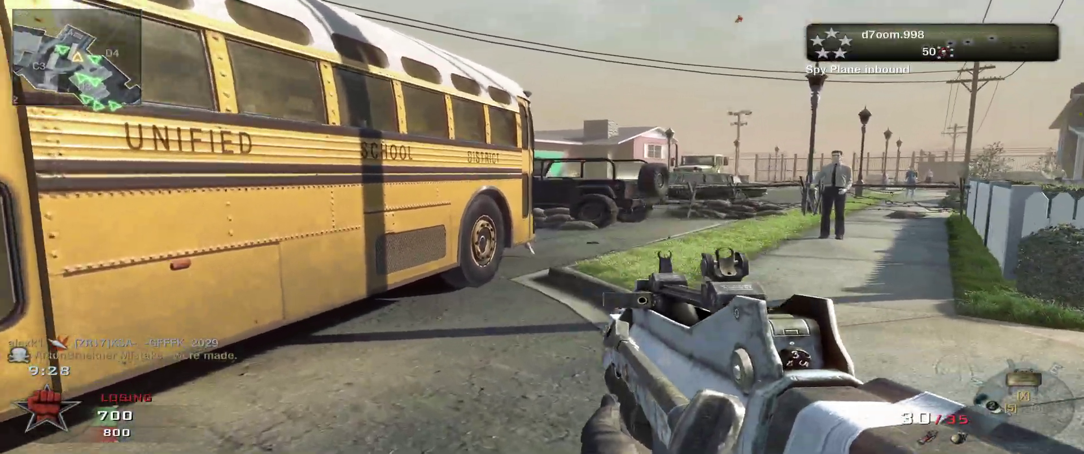
{"action": "key", "text": "a"}
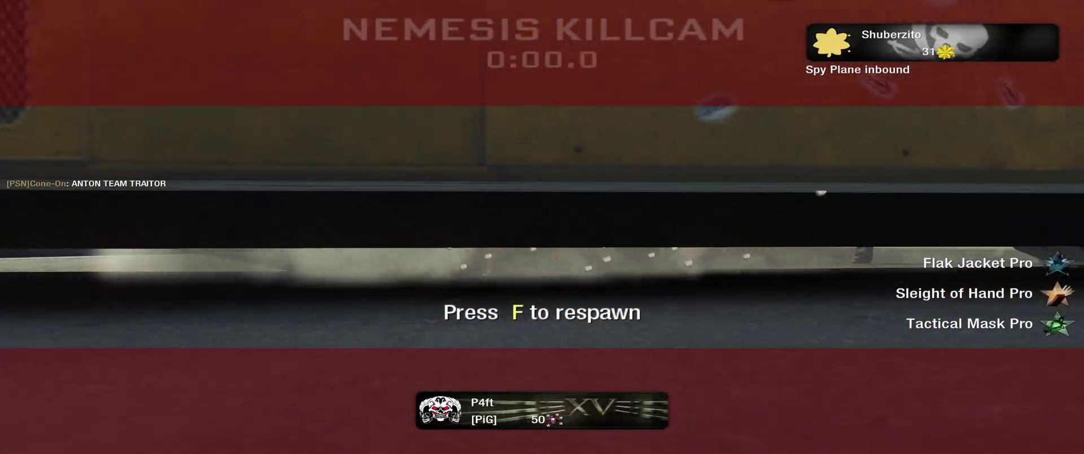
Respawn, shoot the soldier on the porch, and fight through the garage toward the backyard
{"action": "key", "text": "f"}
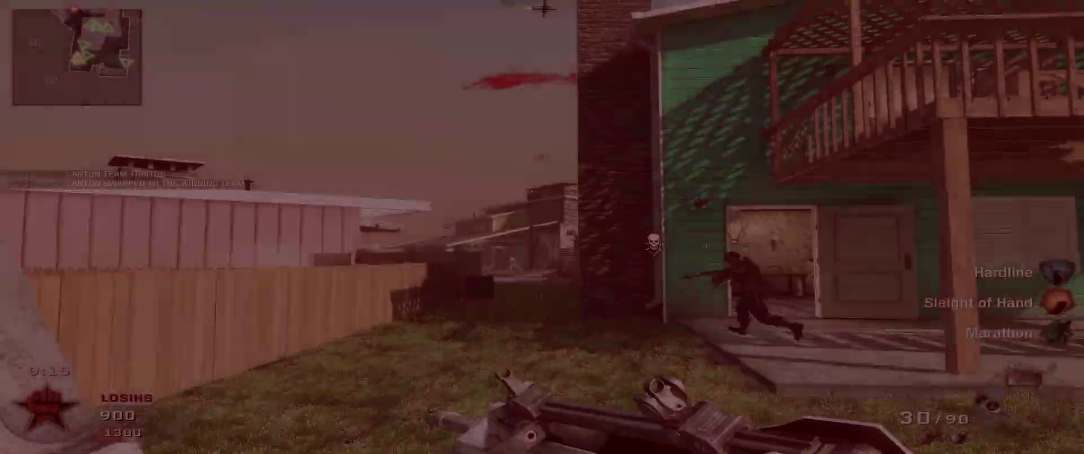
{"action": "left_click", "coordinate": [542, 226]}
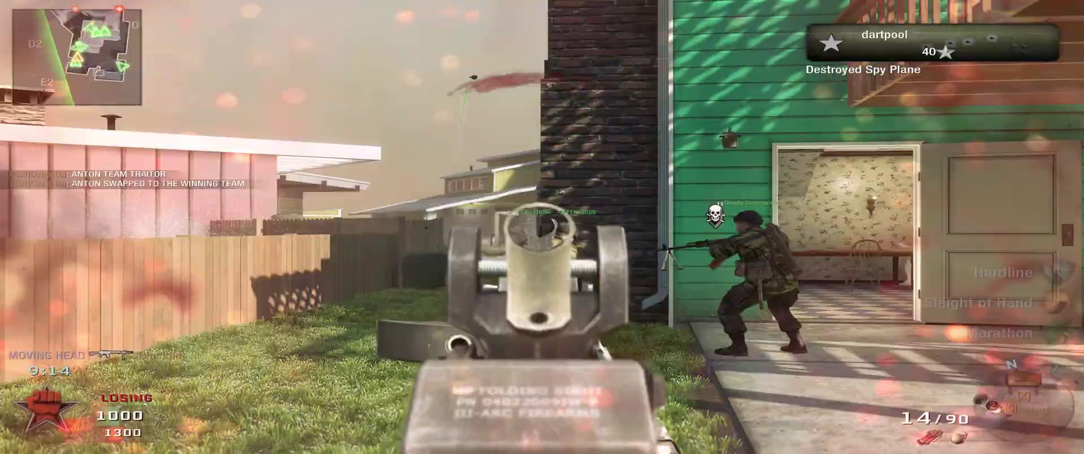
{"action": "key", "text": "1"}
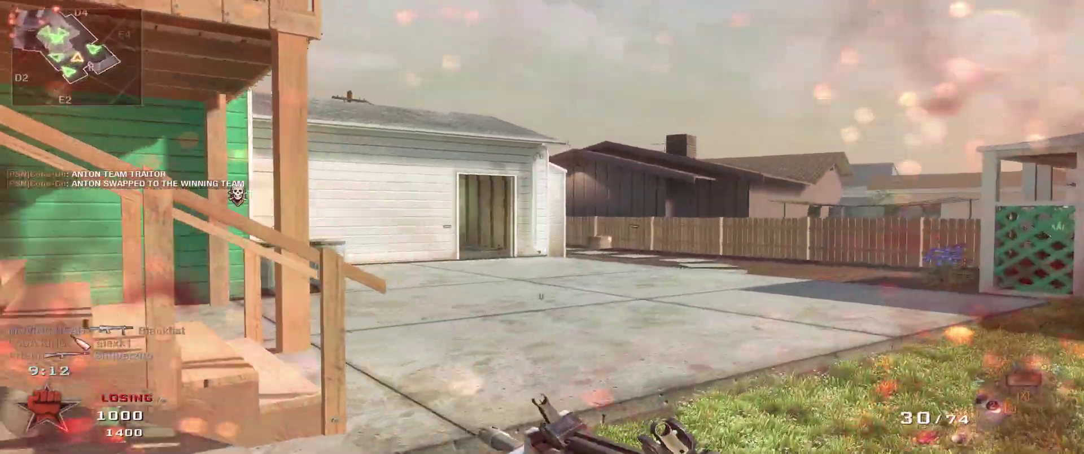
{"action": "key", "text": "w"}
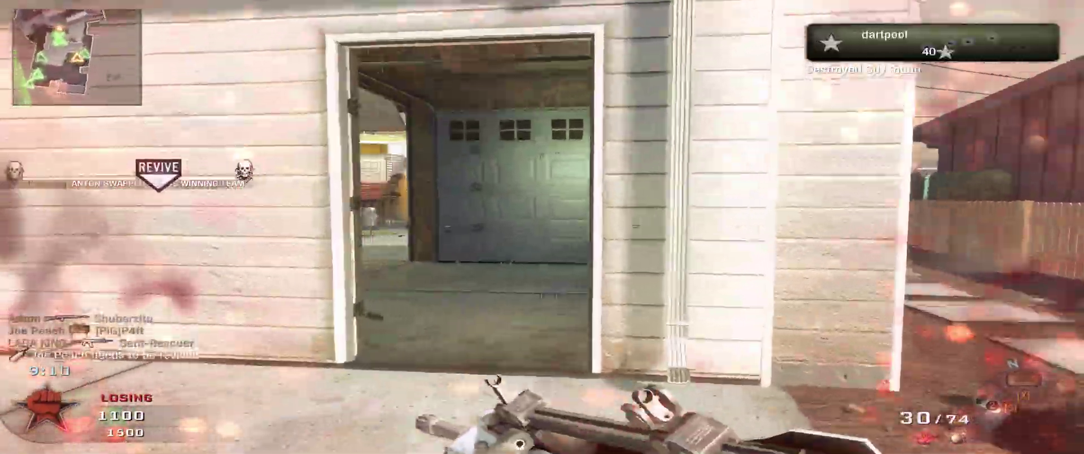
{"action": "right_click", "coordinate": [542, 227]}
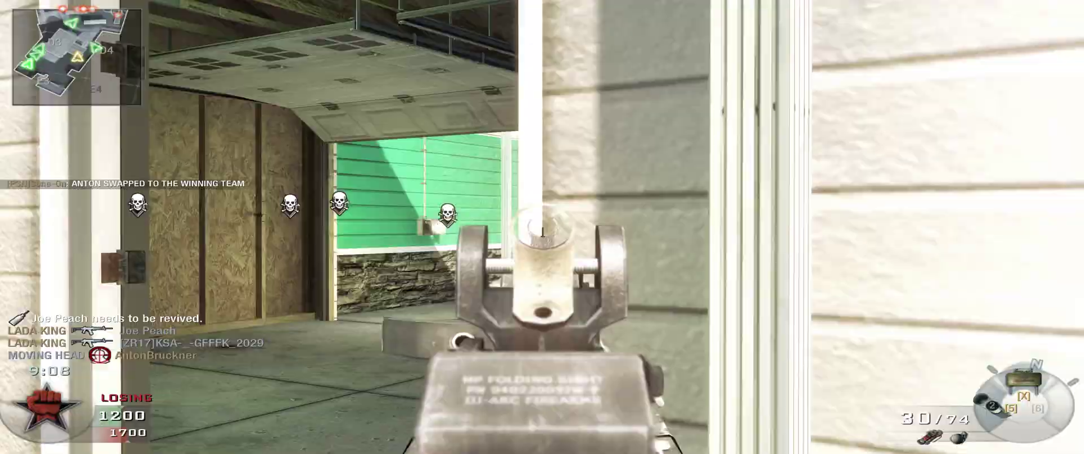
{"action": "right_click", "coordinate": [542, 227]}
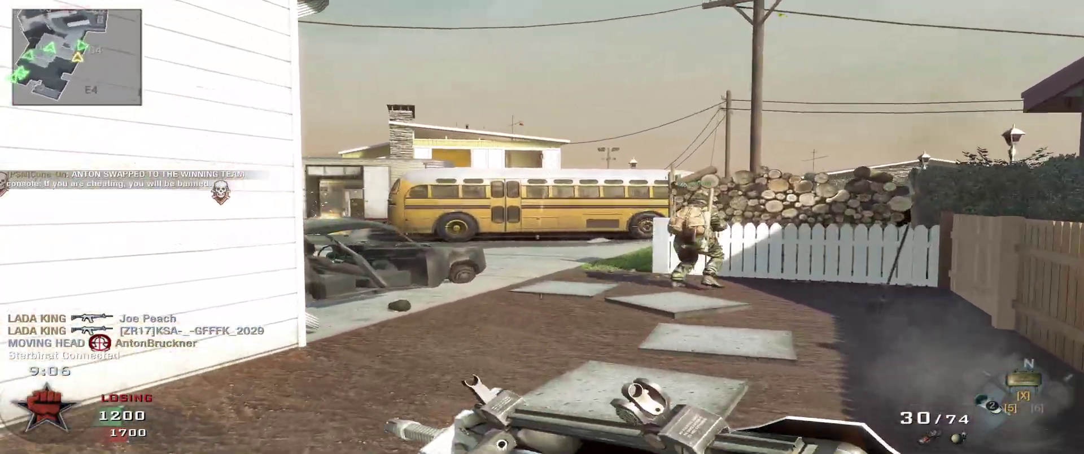
{"action": "right_click", "coordinate": [542, 227]}
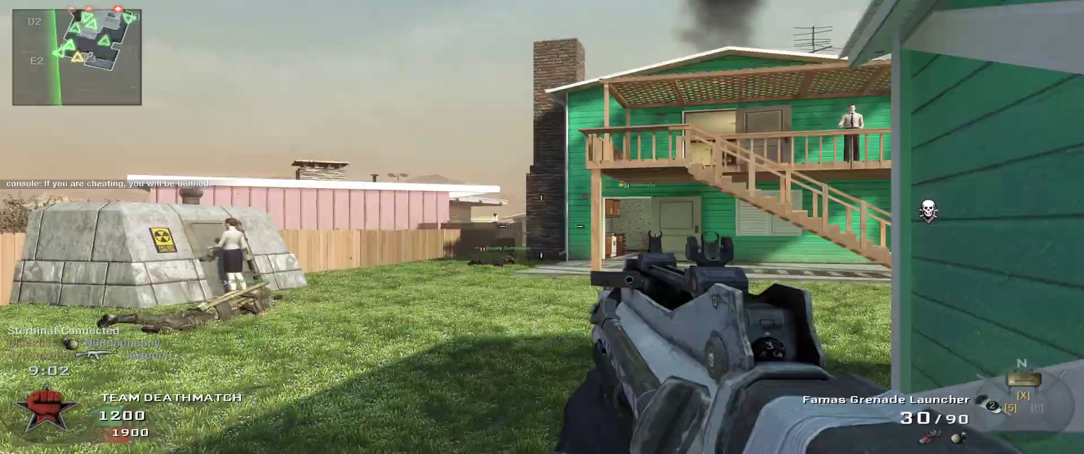
Kill an enemy at the pink building with the revolver, then move through the house to the kitchen
{"action": "key", "text": "w"}
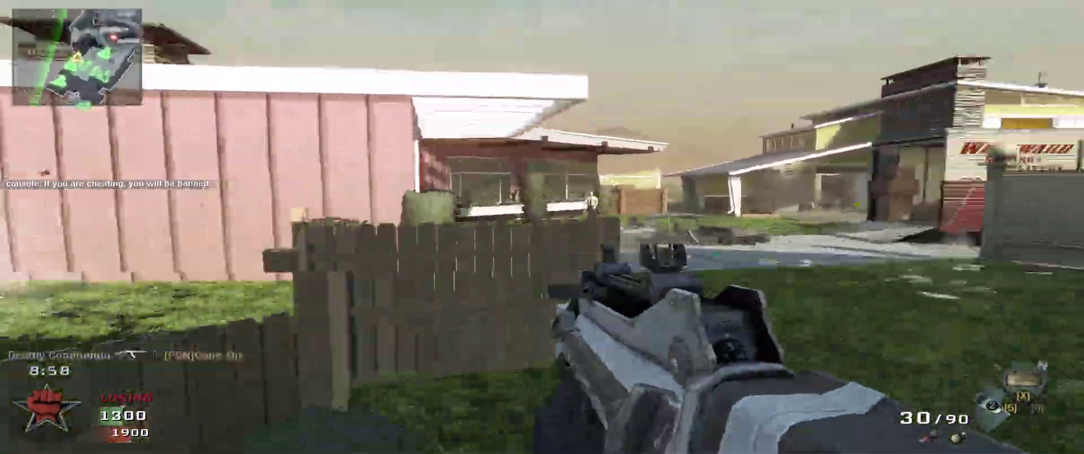
{"action": "left_click_drag", "start_coordinate": [542, 226], "coordinate": [542, 227]}
{"action": "right_click", "coordinate": [542, 227]}
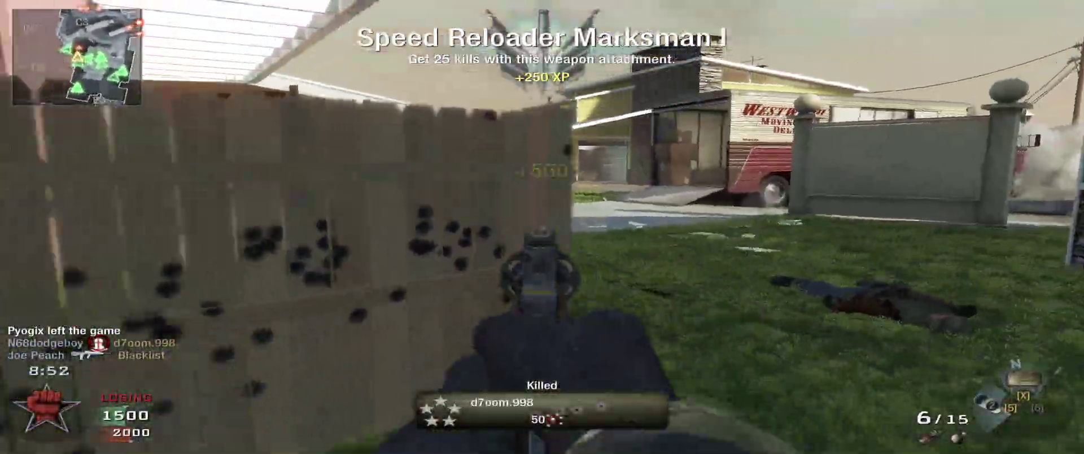
{"action": "left_click", "coordinate": [542, 227]}
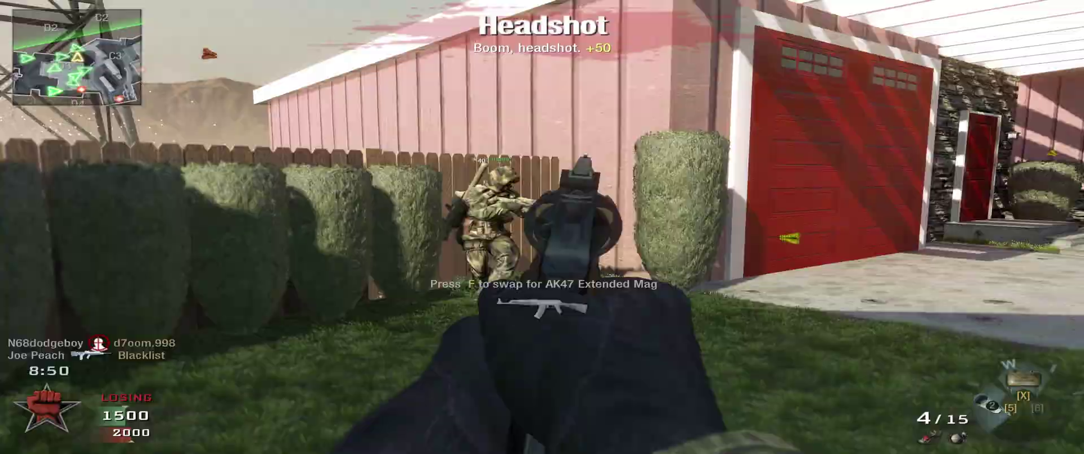
{"action": "left_click", "coordinate": [542, 227]}
{"action": "left_click", "coordinate": [542, 227]}
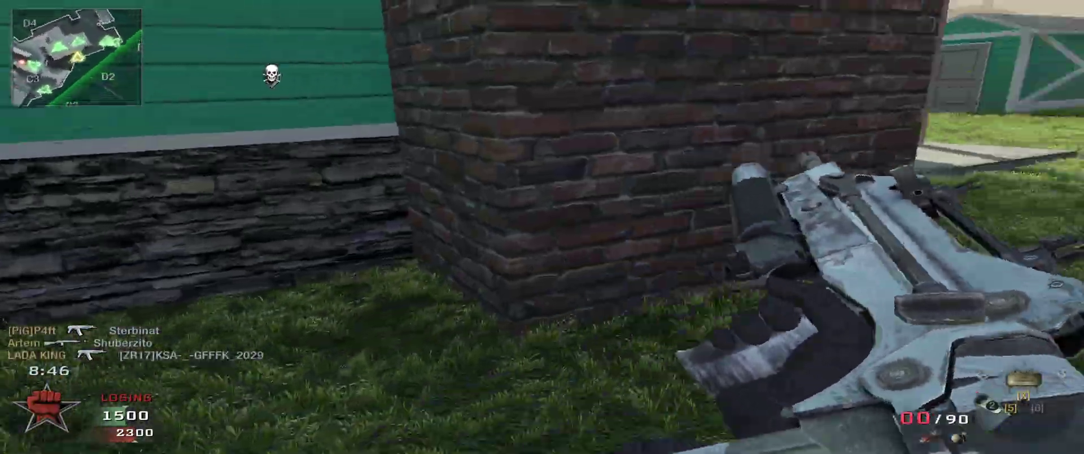
{"action": "key", "text": "w"}
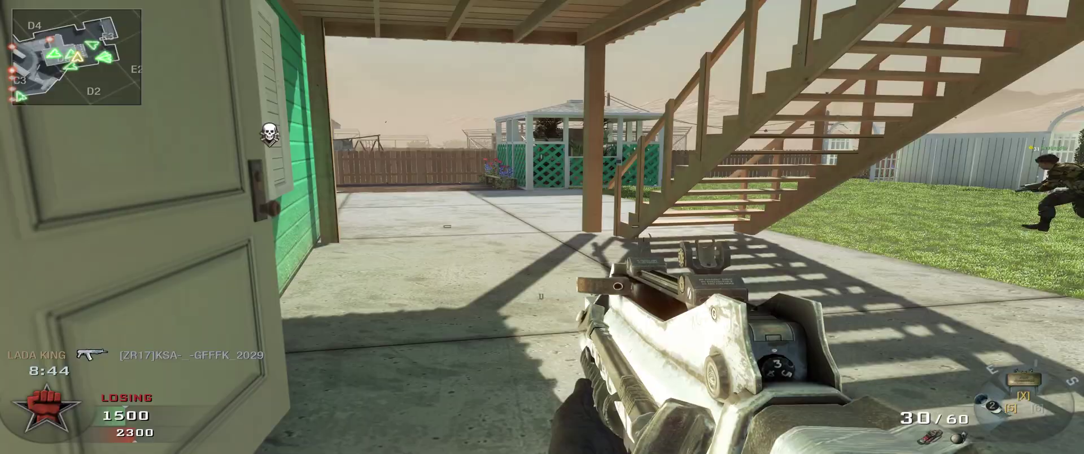
{"action": "key", "text": "w"}
{"action": "right_click", "coordinate": [542, 227]}
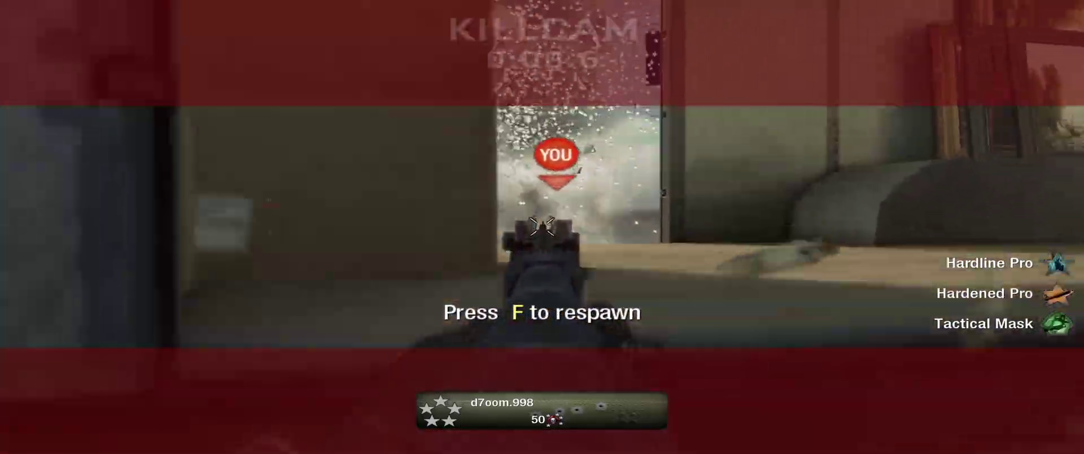
Respawn and kill an enemy, then respawn in the backyard and shoot an enemy by the fence
{"action": "key", "text": "f"}
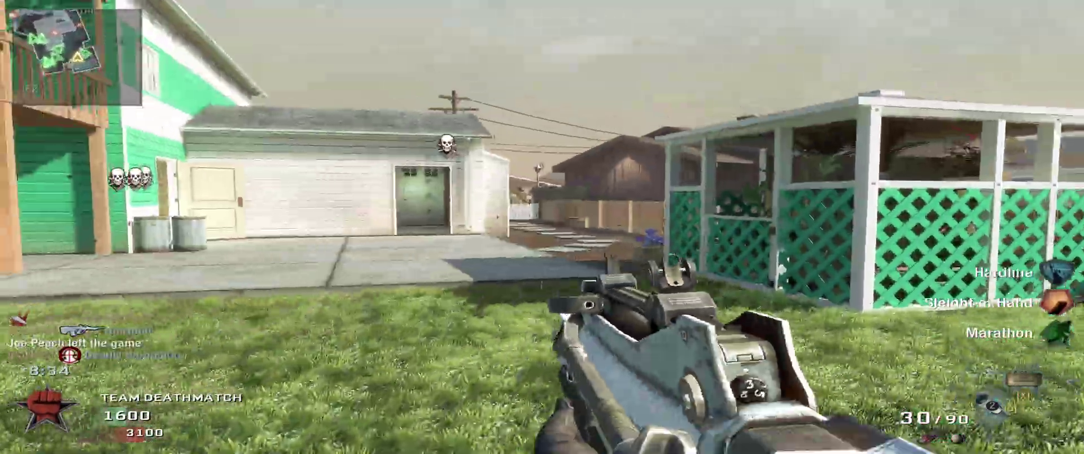
{"action": "right_click", "coordinate": [541, 227]}
{"action": "left_click", "coordinate": [542, 227]}
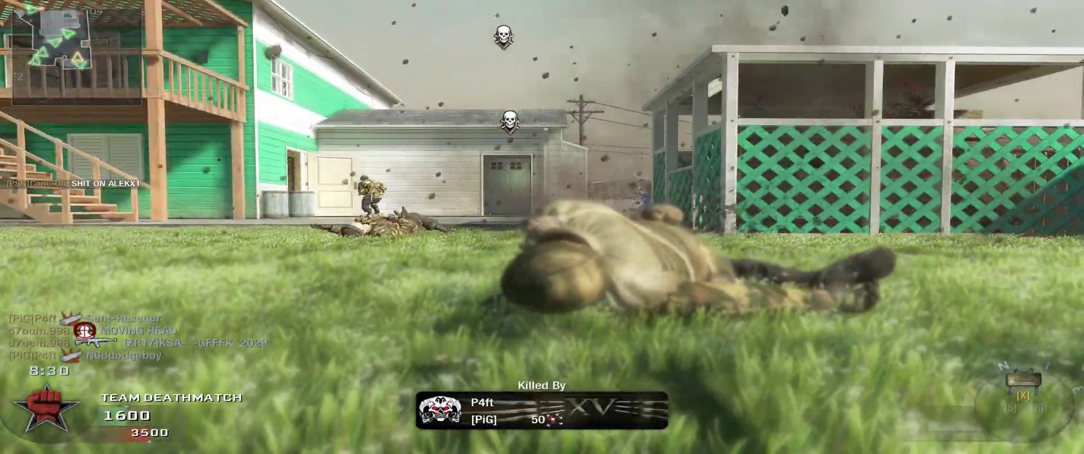
{"action": "key", "text": "f"}
{"action": "key", "text": "w"}
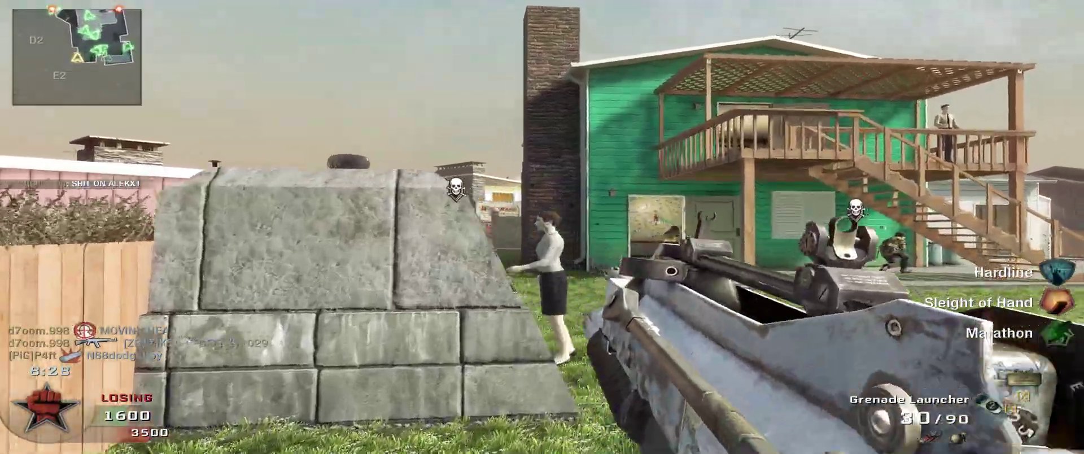
{"action": "key", "text": "shift"}
{"action": "key", "text": "w"}
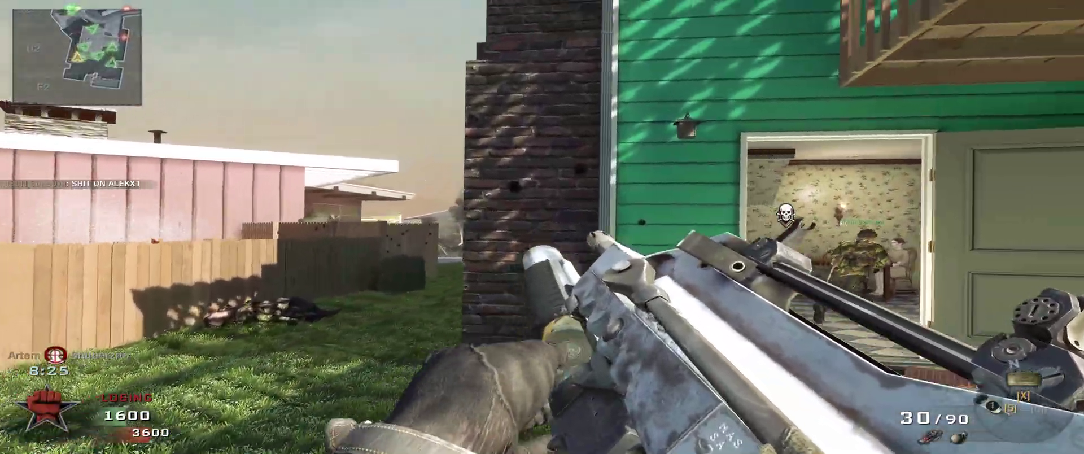
{"action": "left_click", "coordinate": [542, 227]}
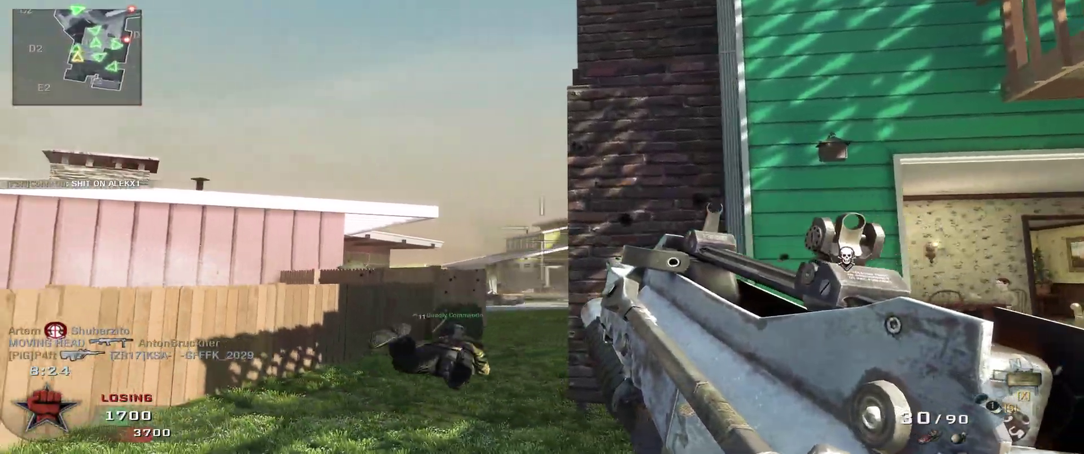
Push through the garage to fire on enemies by the bus, reload, melee, and aim at the green house
{"action": "key", "text": "w"}
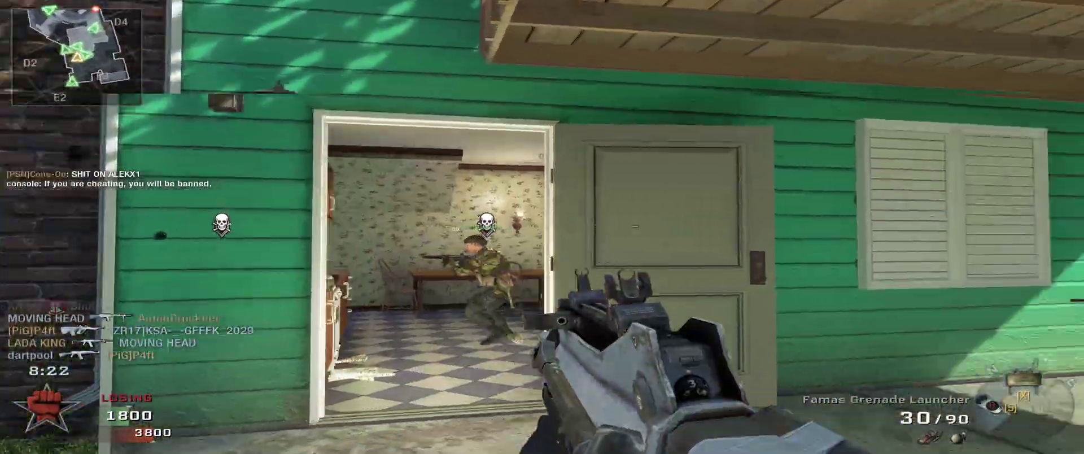
{"action": "key", "text": "w"}
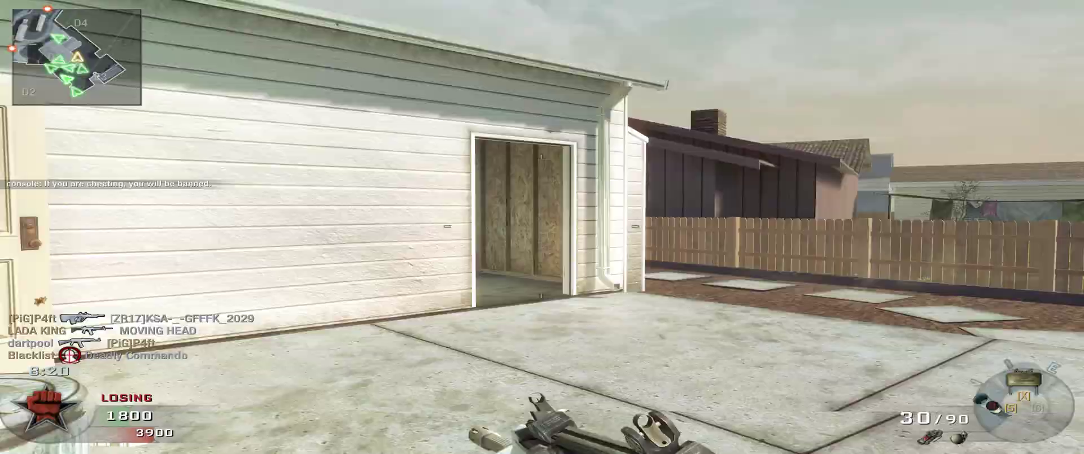
{"action": "key", "text": "w"}
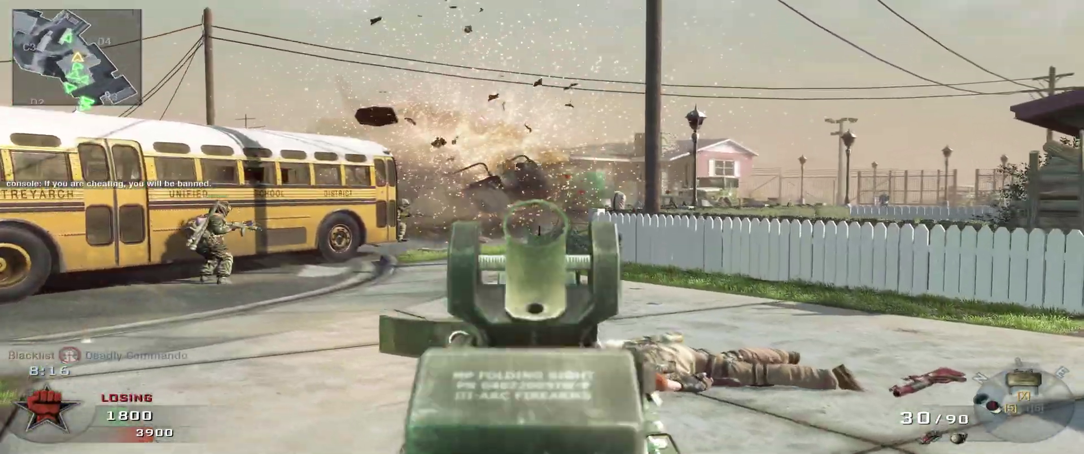
{"action": "left_click", "coordinate": [542, 226]}
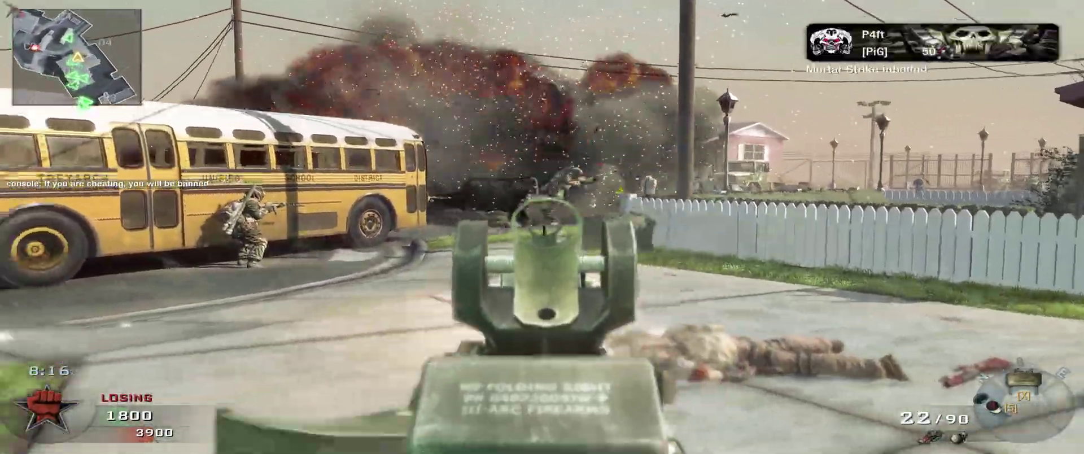
{"action": "left_click", "coordinate": [542, 227]}
{"action": "key", "text": "r"}
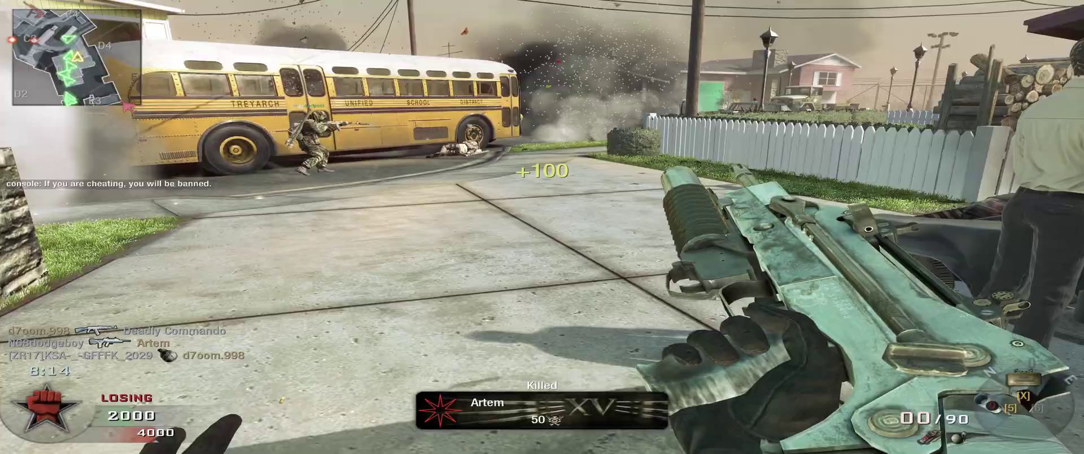
{"action": "key", "text": "e"}
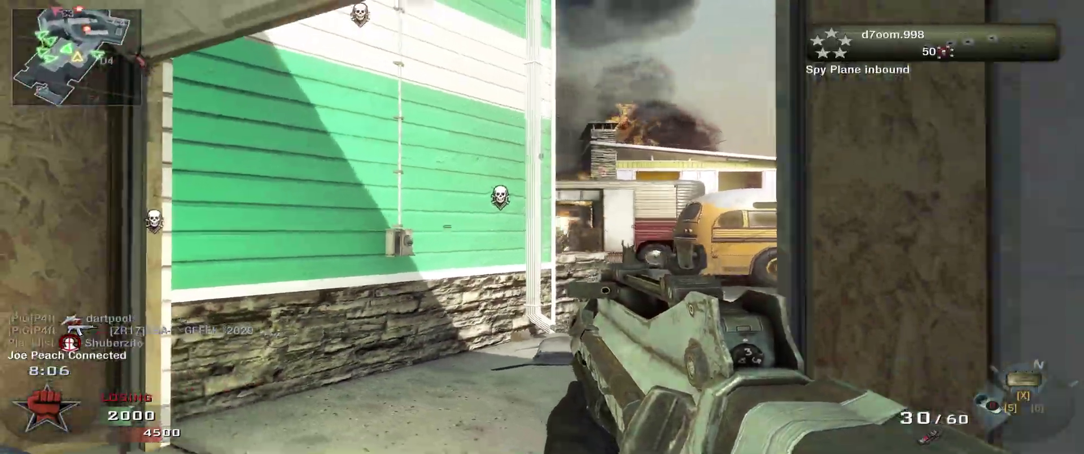
{"action": "right_click", "coordinate": [542, 226]}
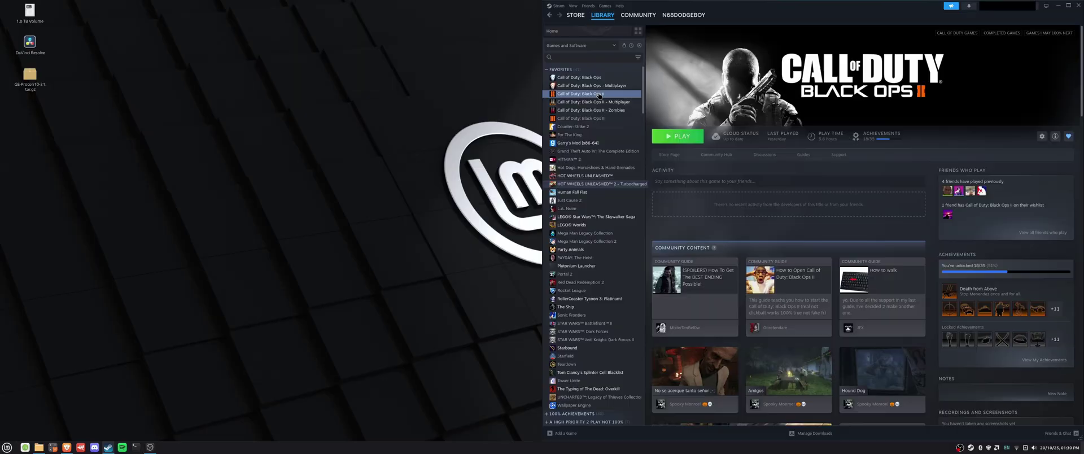
Check the Compatibility settings in Black Ops II's properties
{"action": "key", "text": "Down"}
{"action": "key", "text": "Down"}
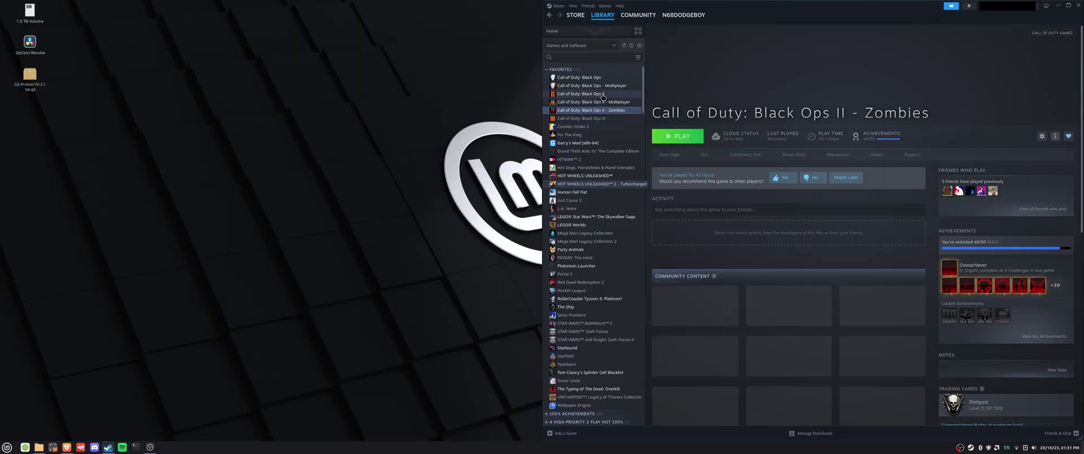
{"action": "key", "text": "Up"}
{"action": "key", "text": "Up"}
{"action": "right_click", "coordinate": [600, 96]}
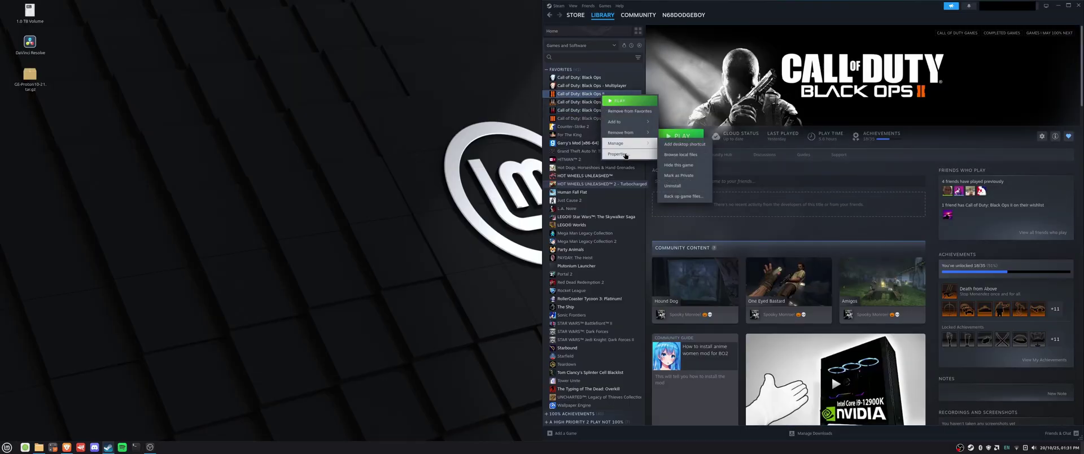
{"action": "left_click", "coordinate": [633, 160]}
{"action": "left_click", "coordinate": [702, 176]}
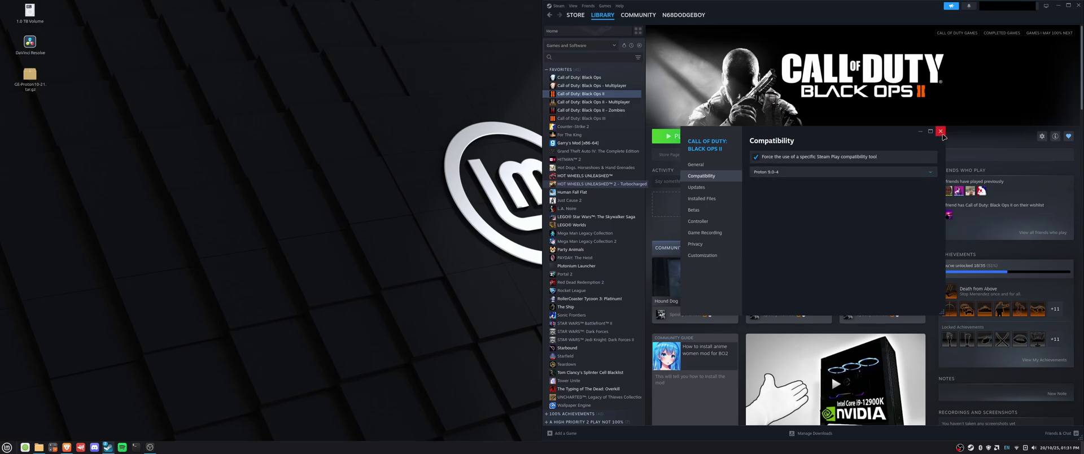
{"action": "left_click", "coordinate": [940, 131]}
Check the Compatibility settings for Black Ops II - Multiplayer
{"action": "left_click", "coordinate": [618, 102]}
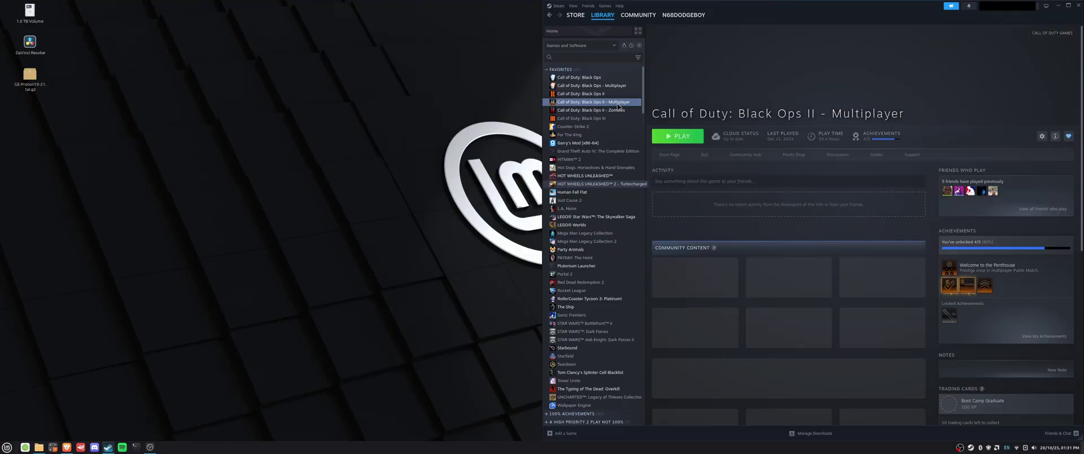
{"action": "right_click", "coordinate": [618, 106]}
{"action": "left_click", "coordinate": [638, 164]}
{"action": "left_click", "coordinate": [701, 183]}
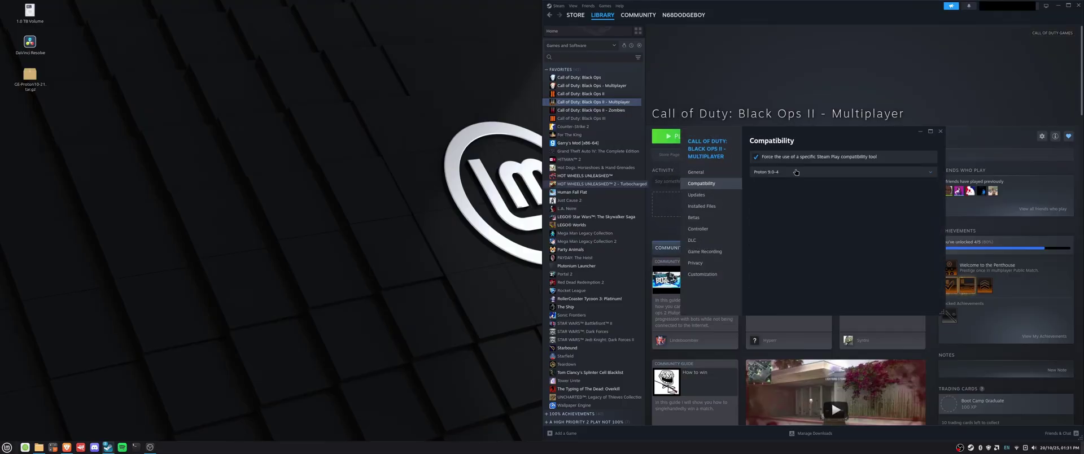
{"action": "left_click", "coordinate": [941, 131]}
Confirm Black Ops II - Zombies is forced to Proton 9.0-4, then return to Brave
{"action": "left_click", "coordinate": [621, 110]}
{"action": "right_click", "coordinate": [628, 113]}
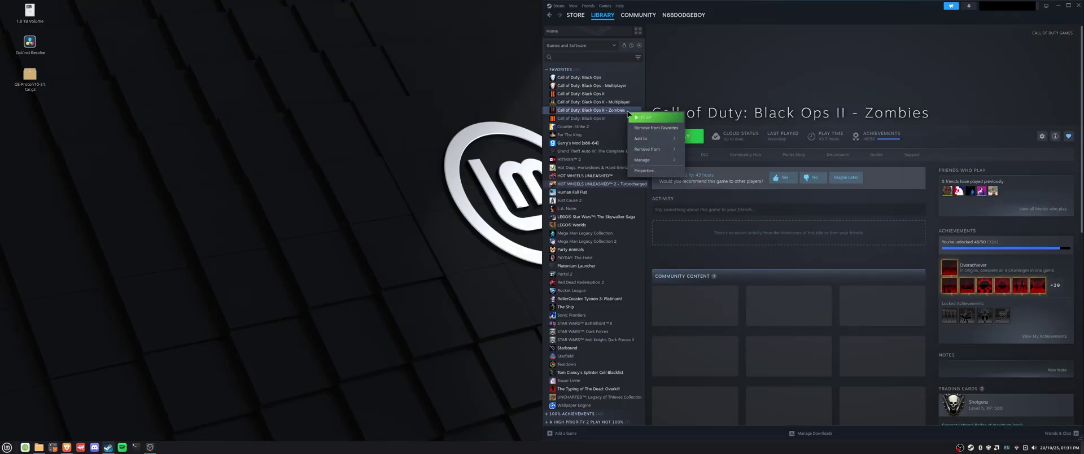
{"action": "left_click", "coordinate": [645, 171]}
{"action": "left_click", "coordinate": [701, 184]}
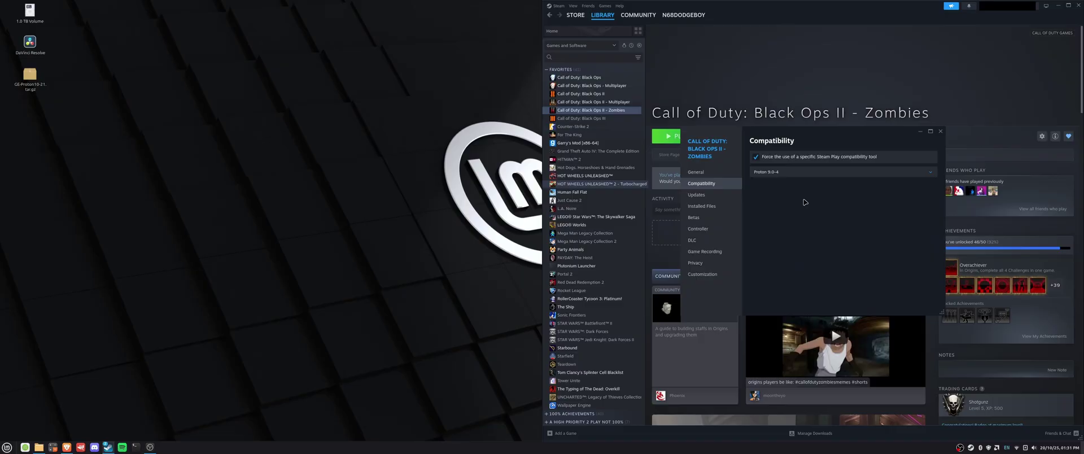
{"action": "left_click", "coordinate": [940, 131]}
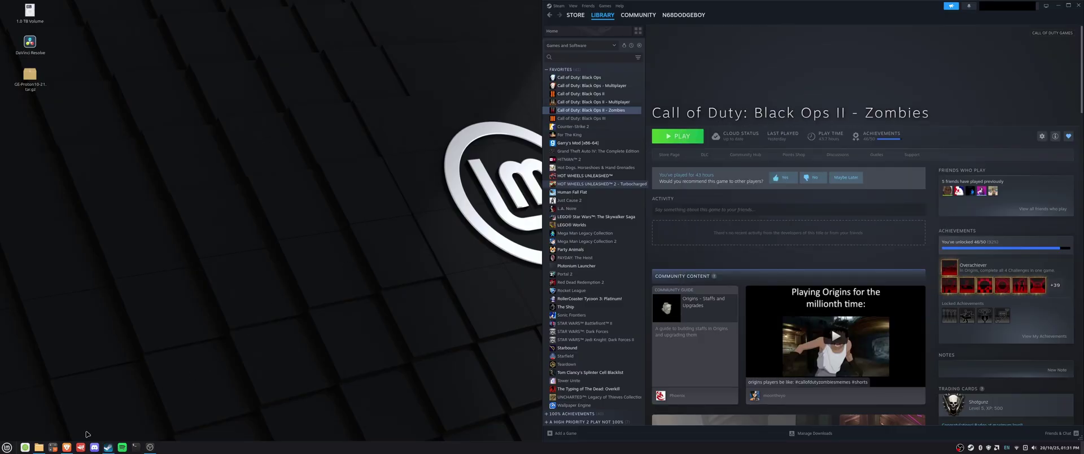
{"action": "left_click", "coordinate": [66, 447]}
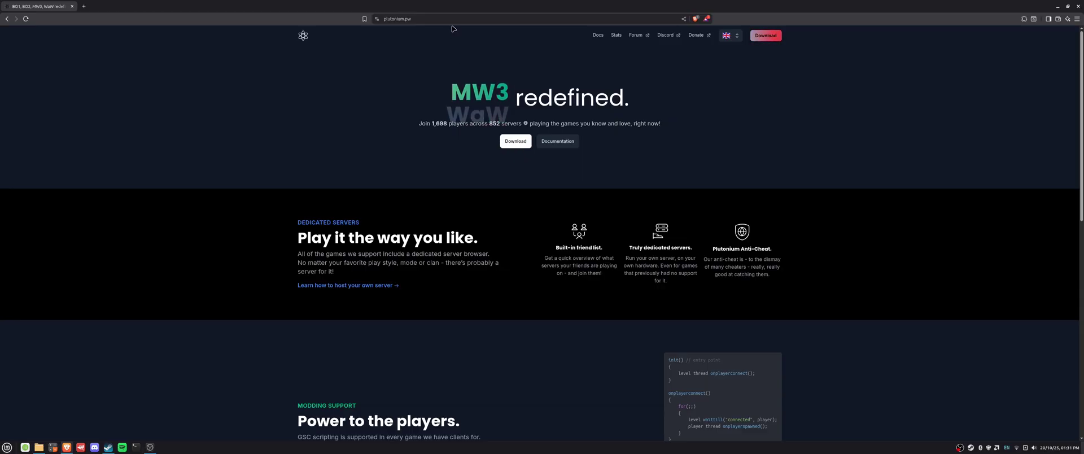
Load plutonium.pw/docs/install/ to open the How to install Plutonium Mod guide
{"action": "key", "text": "ctrl+l"}
{"action": "type", "text": "plutonium.pw/docs/install/"}
{"action": "key", "text": "Return"}
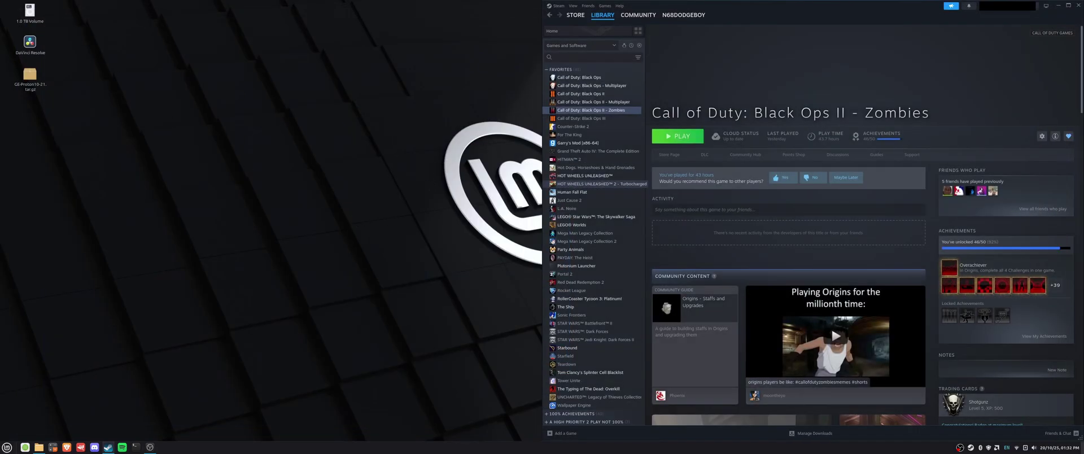
Copy plutonium.exe to the Desktop and choose it from there as a non-Steam game
{"action": "left_click_drag", "start_coordinate": [875, 132], "coordinate": [295, 134]}
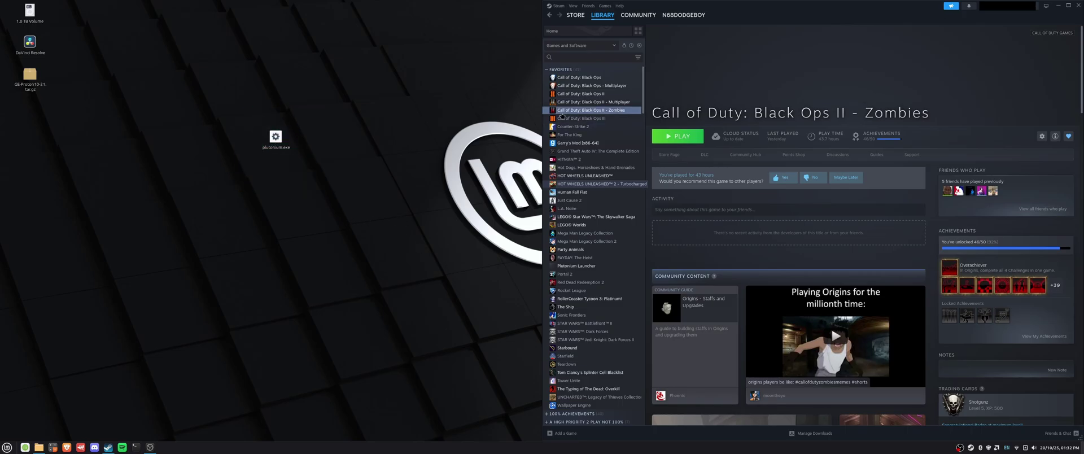
{"action": "left_click", "coordinate": [604, 5]}
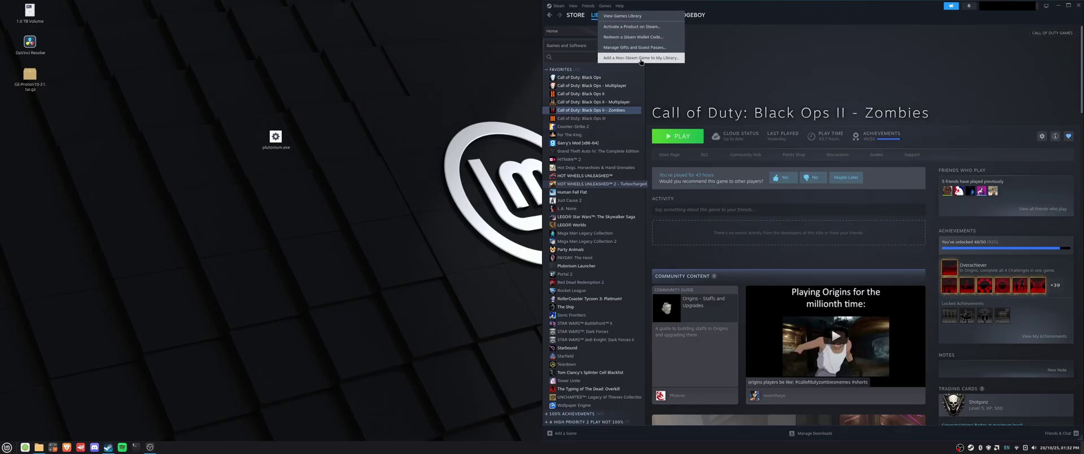
{"action": "left_click", "coordinate": [640, 58]}
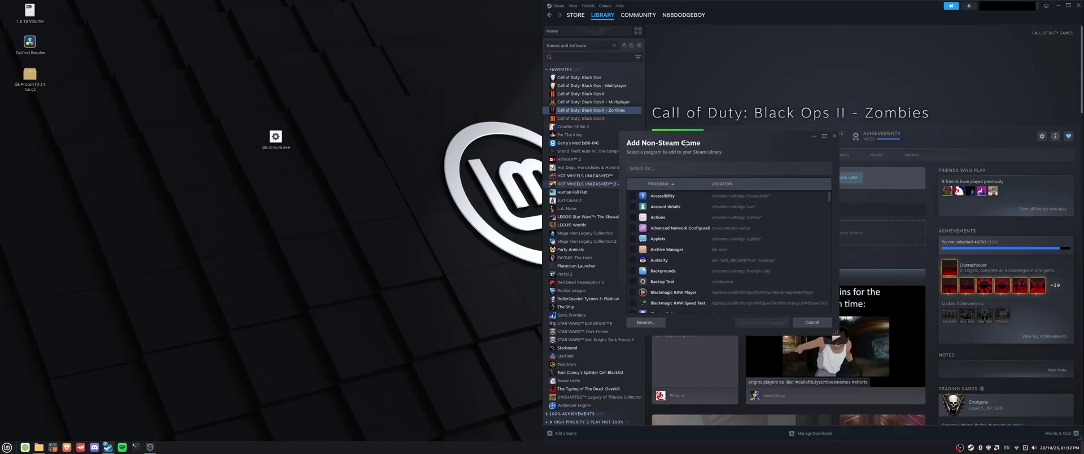
{"action": "left_click", "coordinate": [387, 305]}
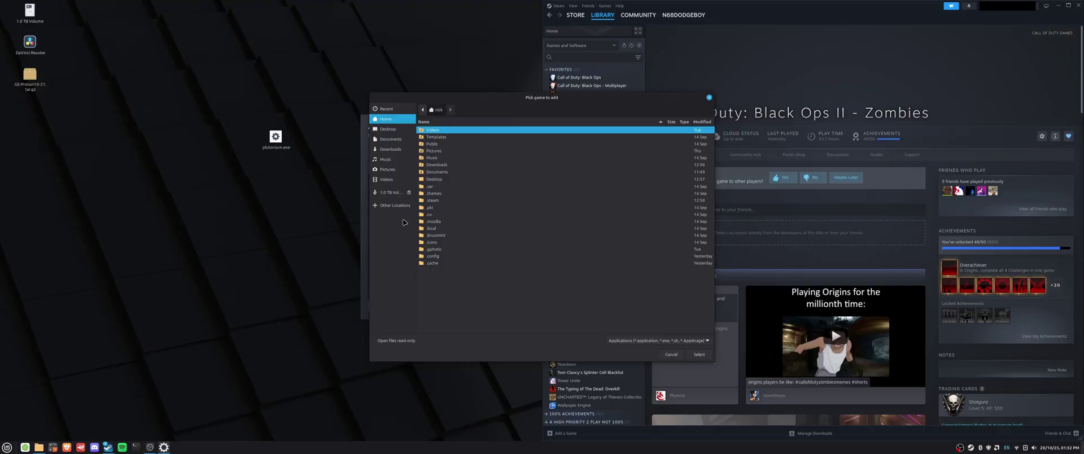
{"action": "left_click", "coordinate": [388, 129]}
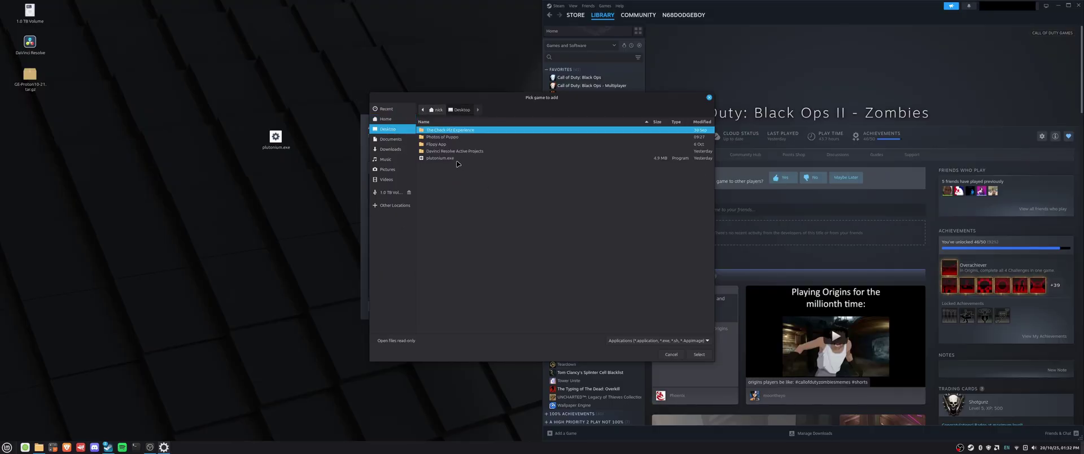
{"action": "left_click", "coordinate": [456, 160]}
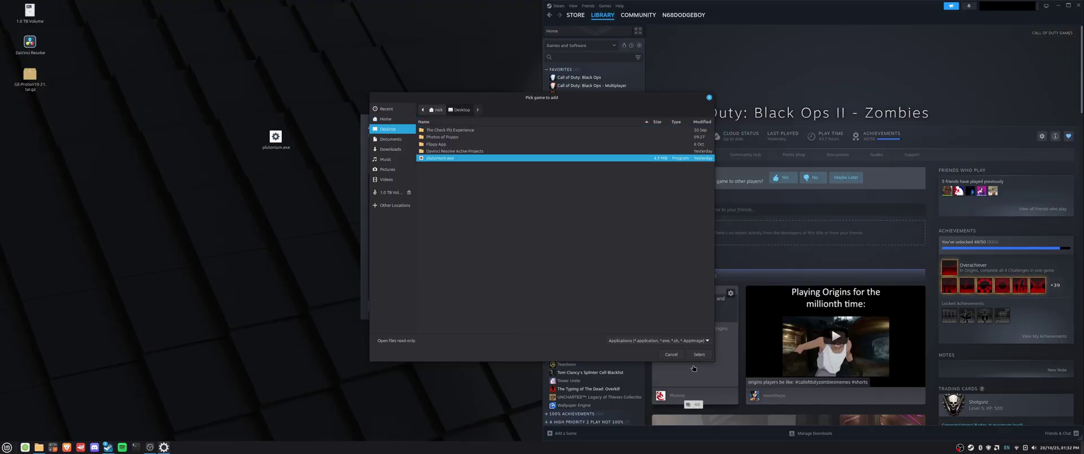
{"action": "left_click", "coordinate": [697, 355]}
Tick plutonium.exe in the program list and add it to the Steam library
{"action": "scroll", "coordinate": [519, 261], "scroll_direction": "down", "scroll_amount": 5}
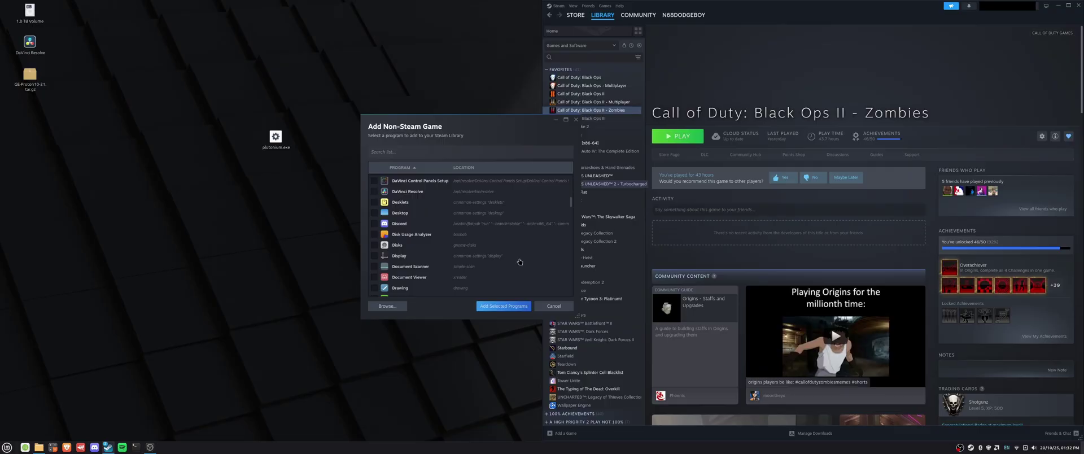
{"action": "scroll", "coordinate": [519, 261], "scroll_direction": "up", "scroll_amount": 3}
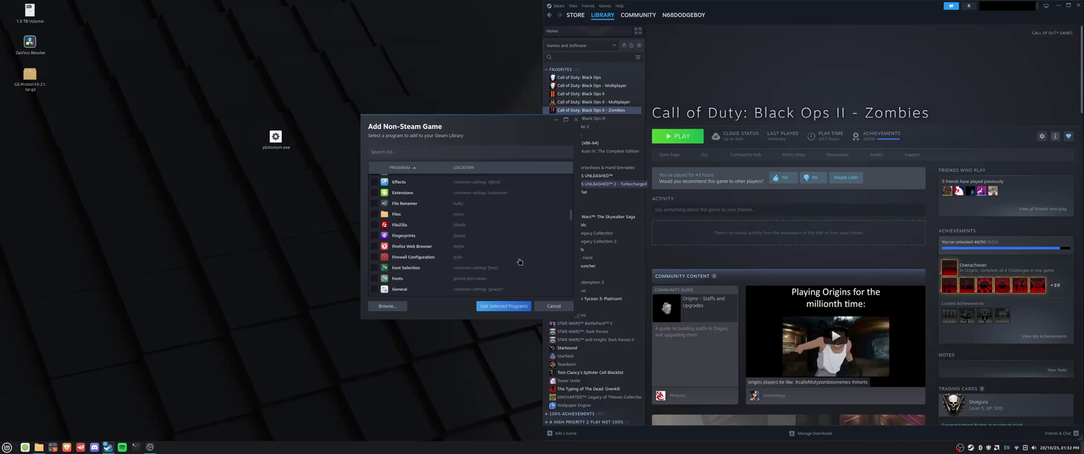
{"action": "scroll", "coordinate": [438, 248], "scroll_direction": "up", "scroll_amount": 3}
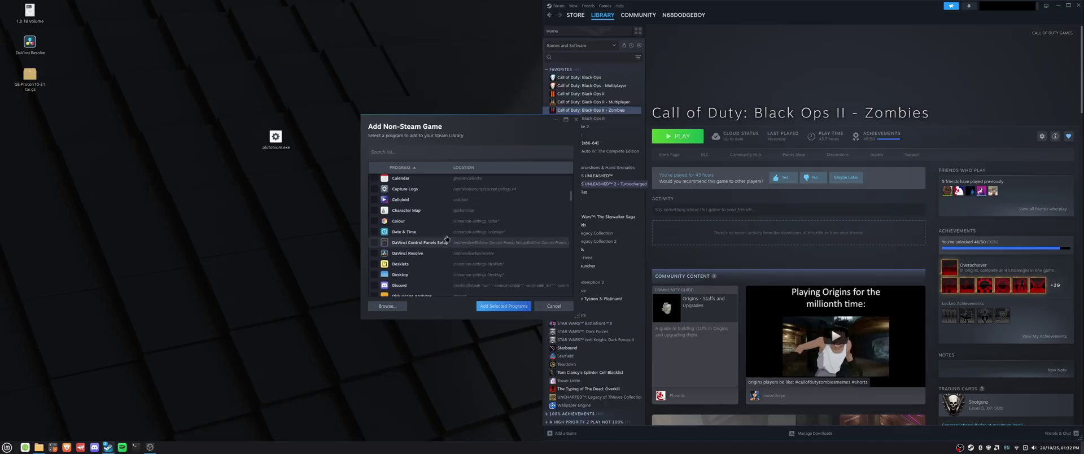
{"action": "scroll", "coordinate": [439, 249], "scroll_direction": "down", "scroll_amount": 6}
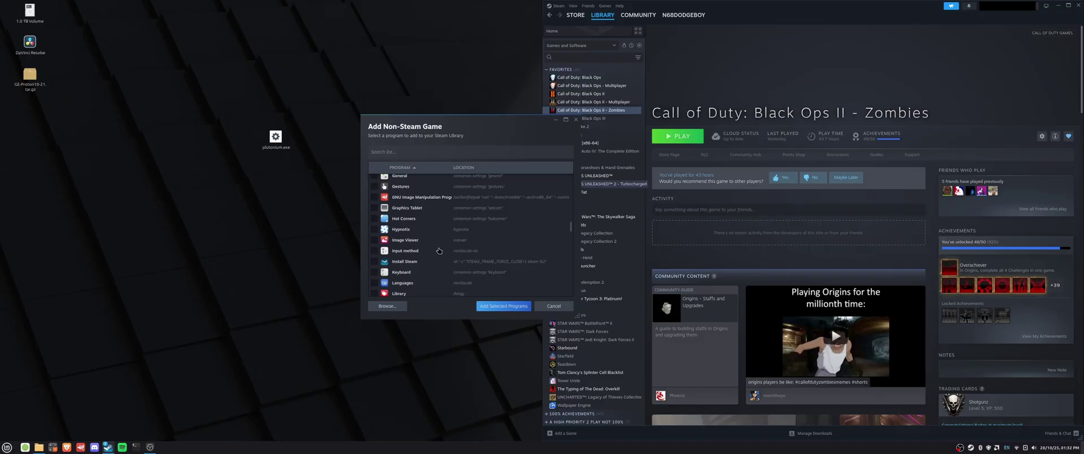
{"action": "scroll", "coordinate": [438, 250], "scroll_direction": "down", "scroll_amount": 3}
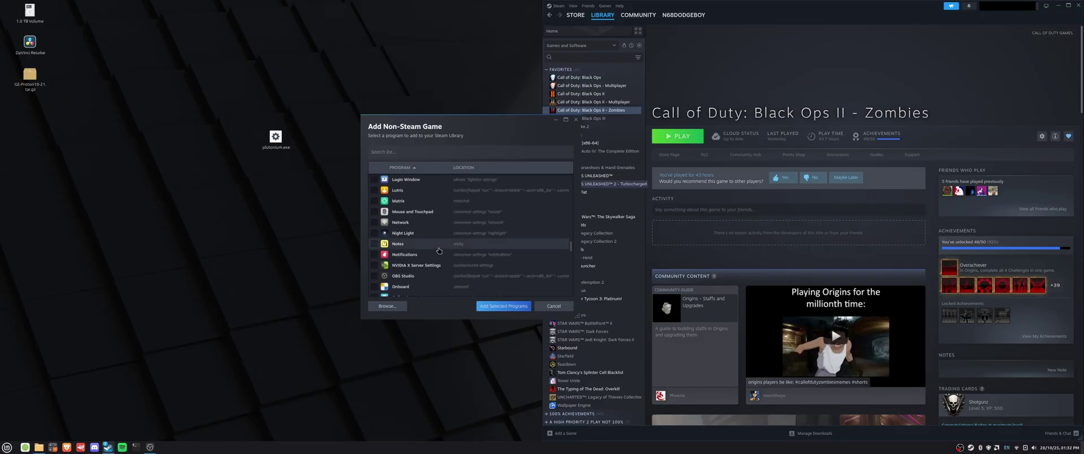
{"action": "scroll", "coordinate": [438, 250], "scroll_direction": "down", "scroll_amount": 5}
{"action": "left_click", "coordinate": [429, 228]}
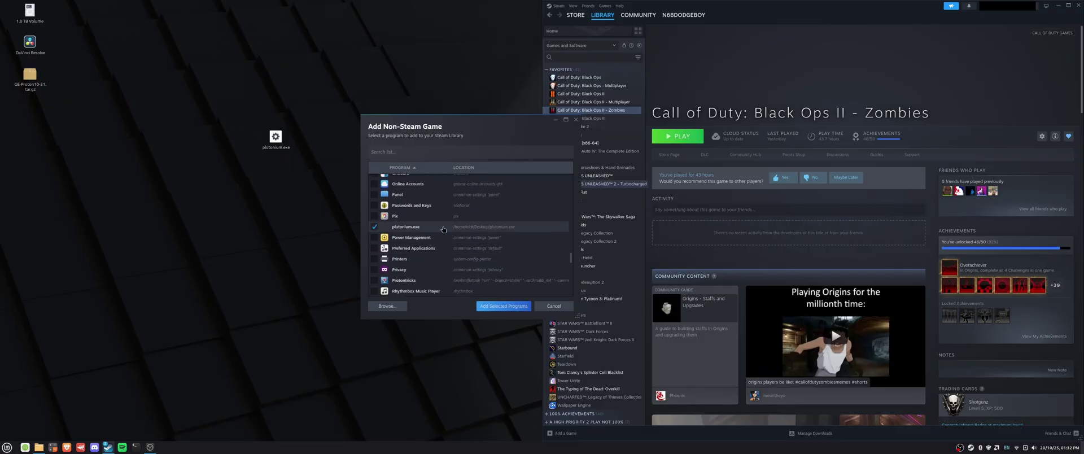
{"action": "left_click", "coordinate": [503, 307]}
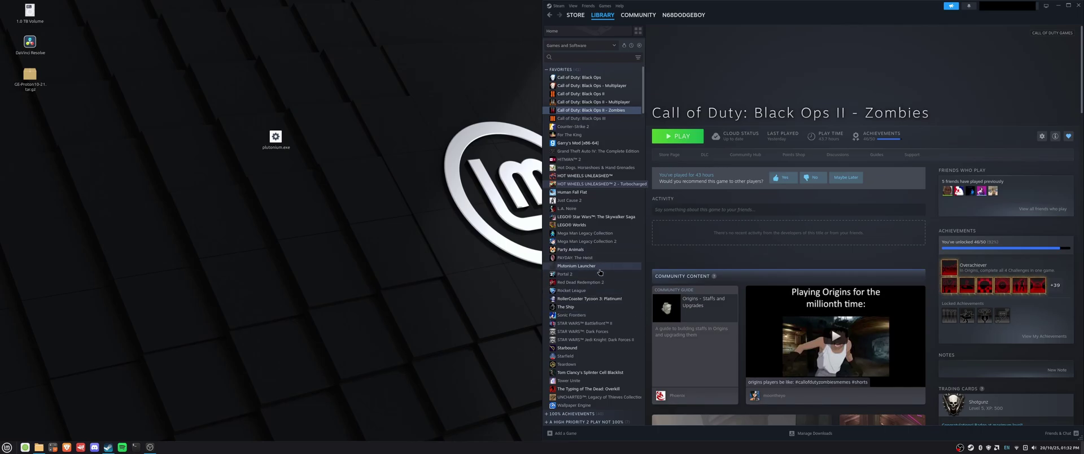
Force Plutonium Launcher onto Proton Hotfix in its Compatibility settings and press Play
{"action": "left_click", "coordinate": [600, 270]}
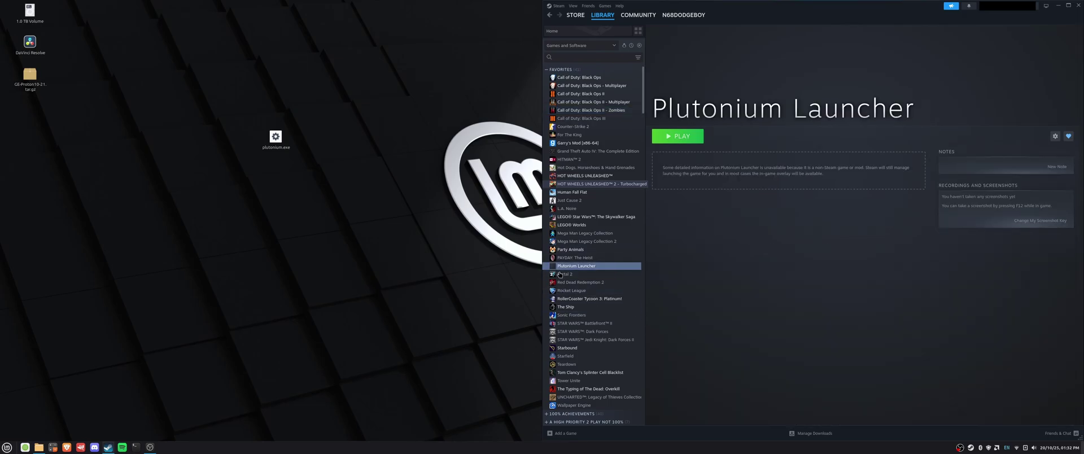
{"action": "left_click_drag", "start_coordinate": [314, 208], "coordinate": [226, 57]}
{"action": "left_click_drag", "start_coordinate": [275, 138], "coordinate": [591, 299]}
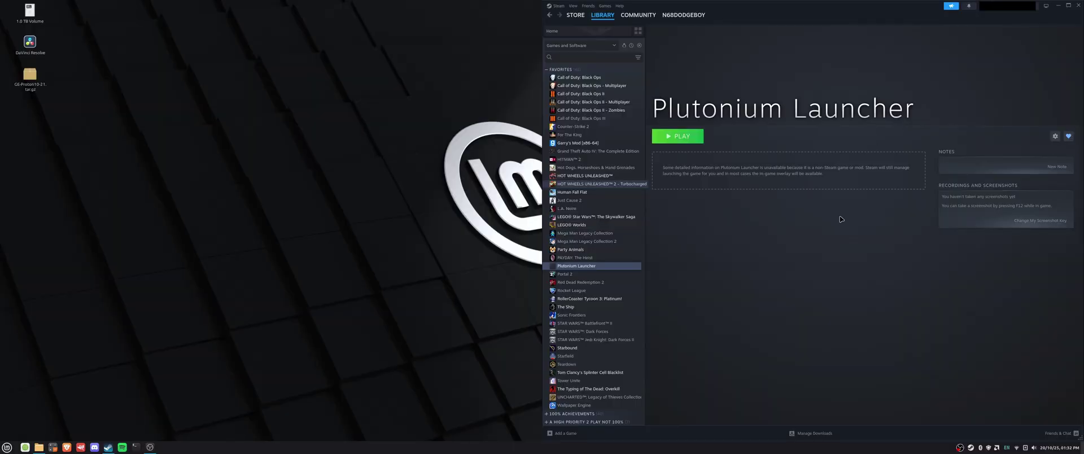
{"action": "right_click", "coordinate": [620, 267]}
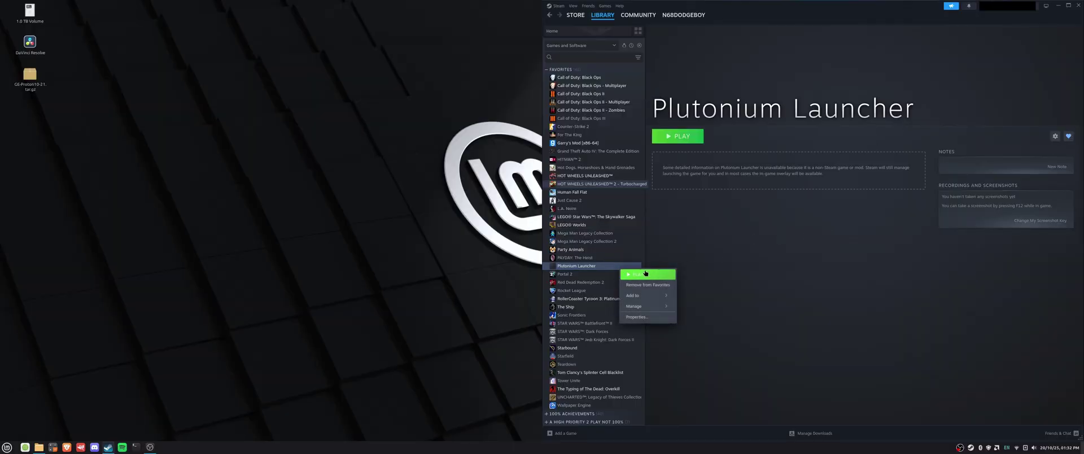
{"action": "left_click", "coordinate": [650, 318]}
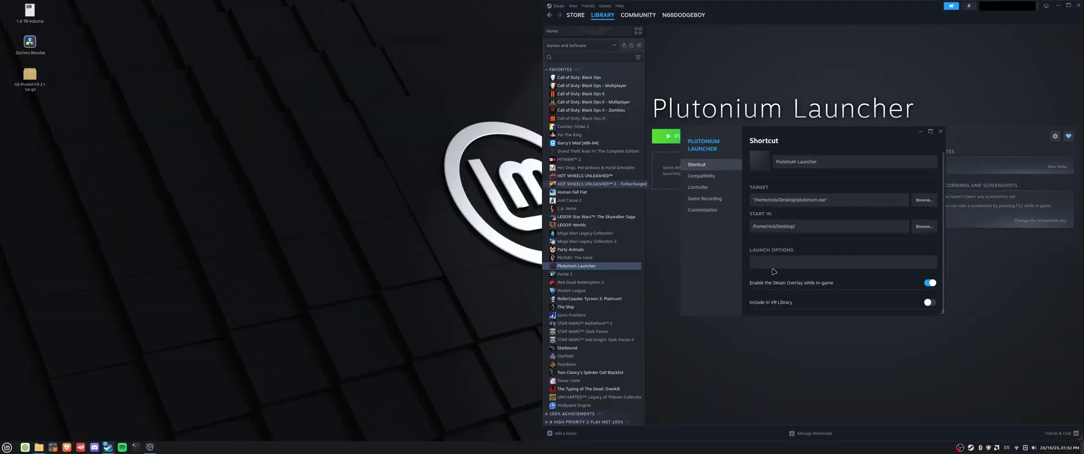
{"action": "left_click", "coordinate": [710, 176]}
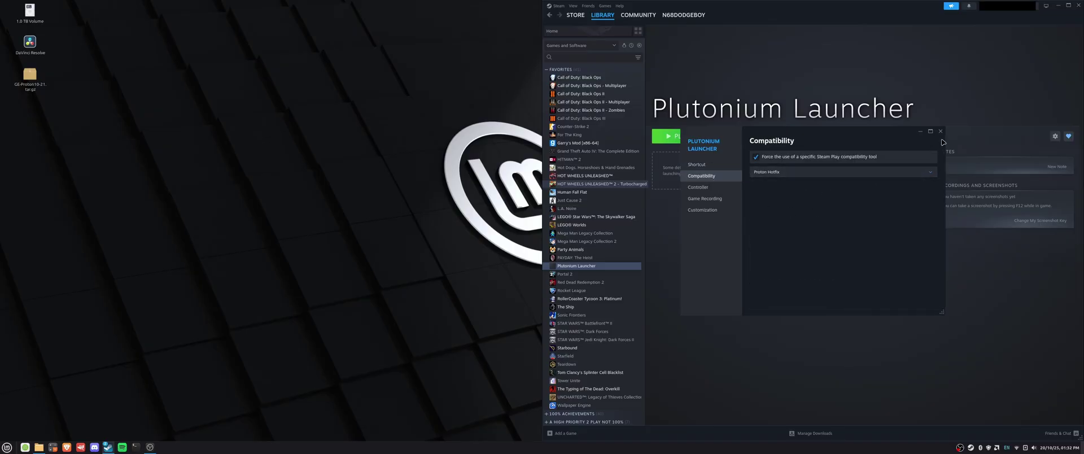
{"action": "left_click", "coordinate": [941, 131]}
{"action": "left_click", "coordinate": [672, 136]}
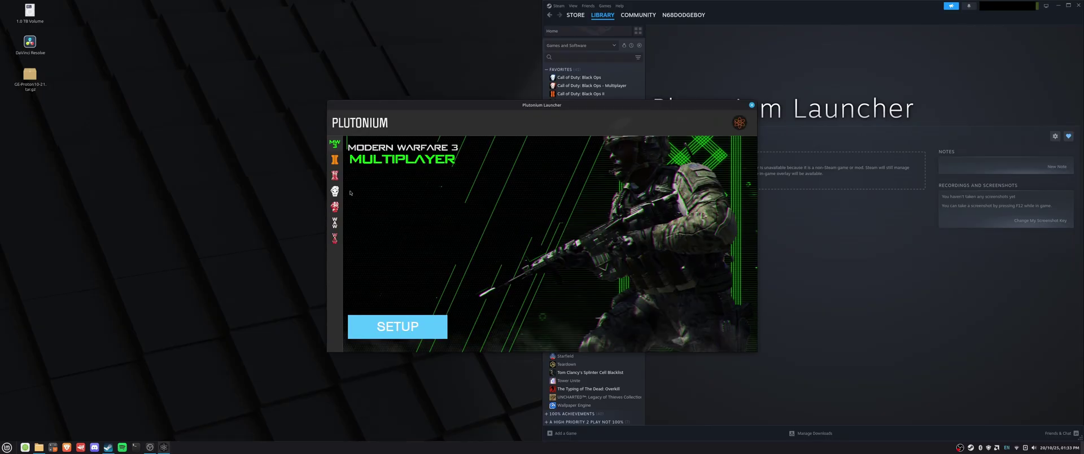
Pick T6 Zombies from the launcher's game list and launch it
{"action": "left_click", "coordinate": [339, 160]}
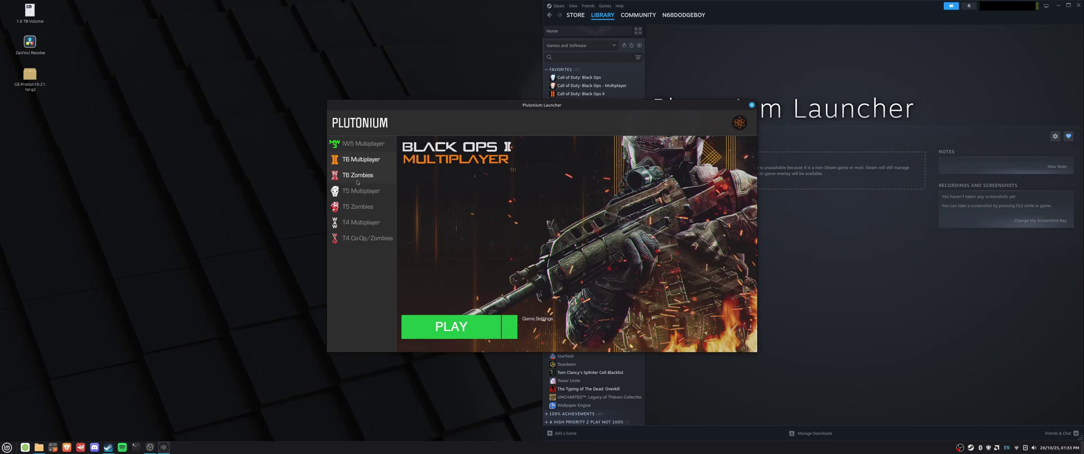
{"action": "left_click", "coordinate": [357, 181]}
{"action": "left_click", "coordinate": [403, 328]}
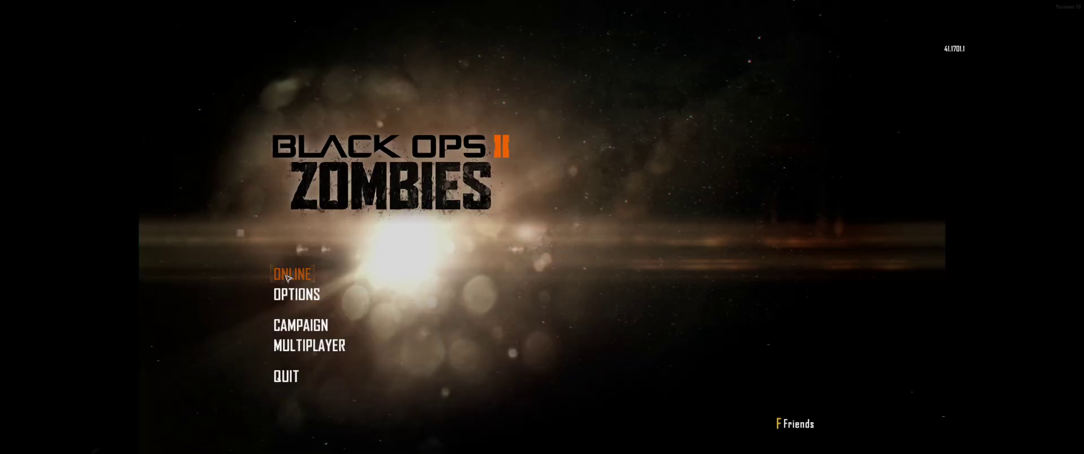
Go online, browse the Zombies server list sorted by player count, then start TranZit
{"action": "left_click", "coordinate": [288, 277]}
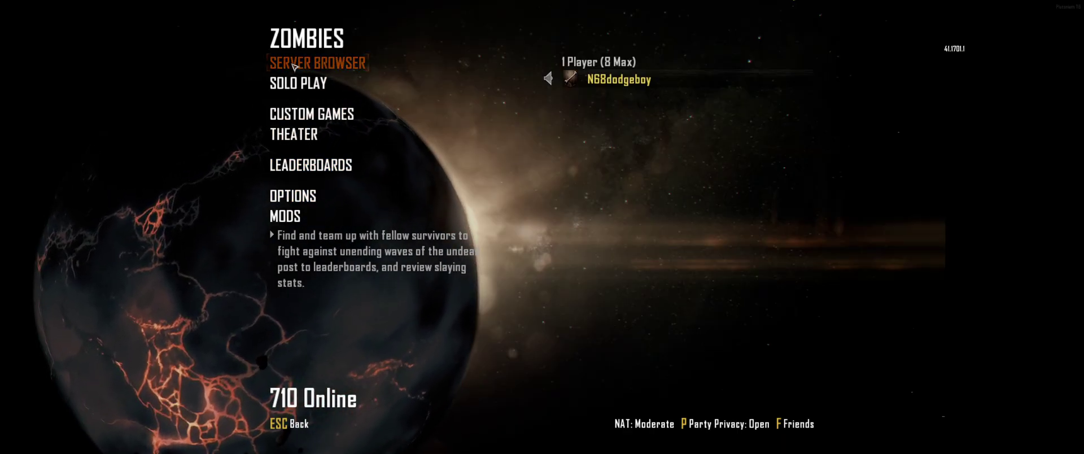
{"action": "left_click", "coordinate": [324, 66]}
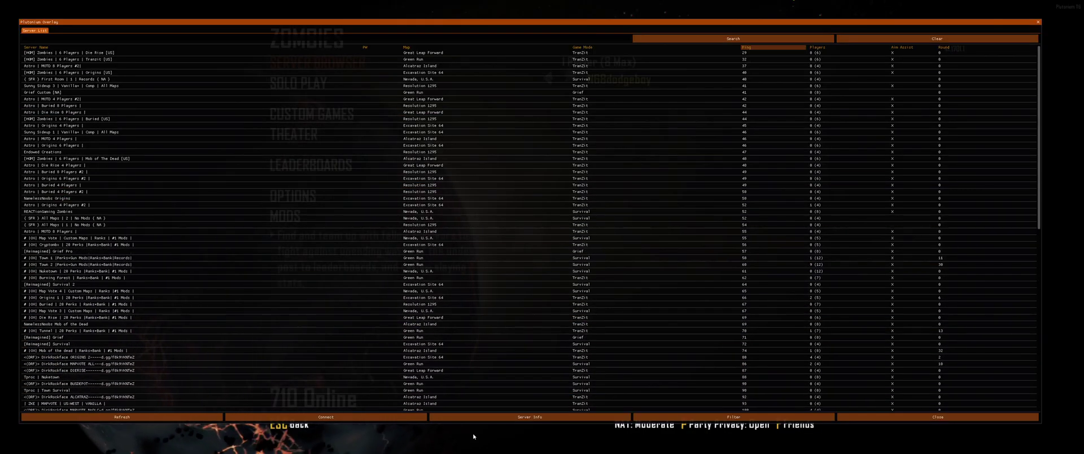
{"action": "left_click", "coordinate": [841, 48]}
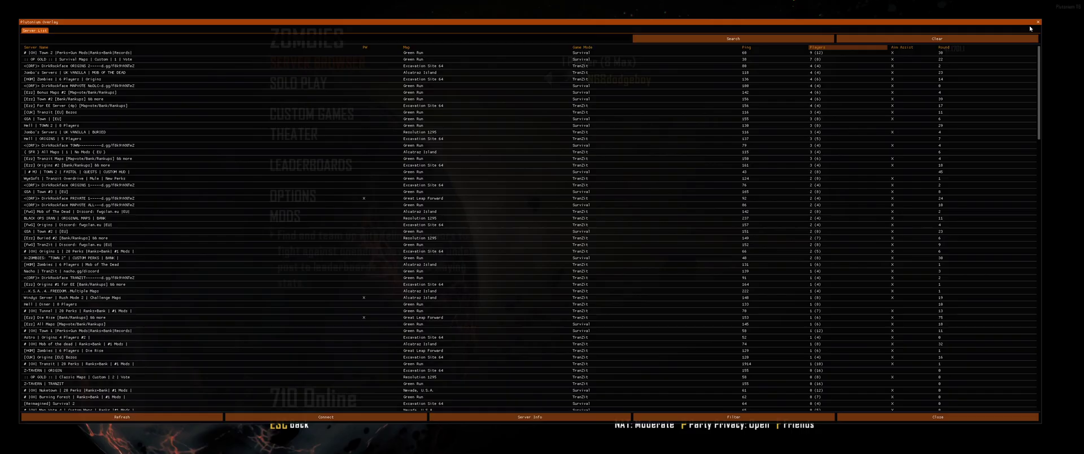
{"action": "key", "text": "Escape"}
{"action": "left_click", "coordinate": [320, 85]}
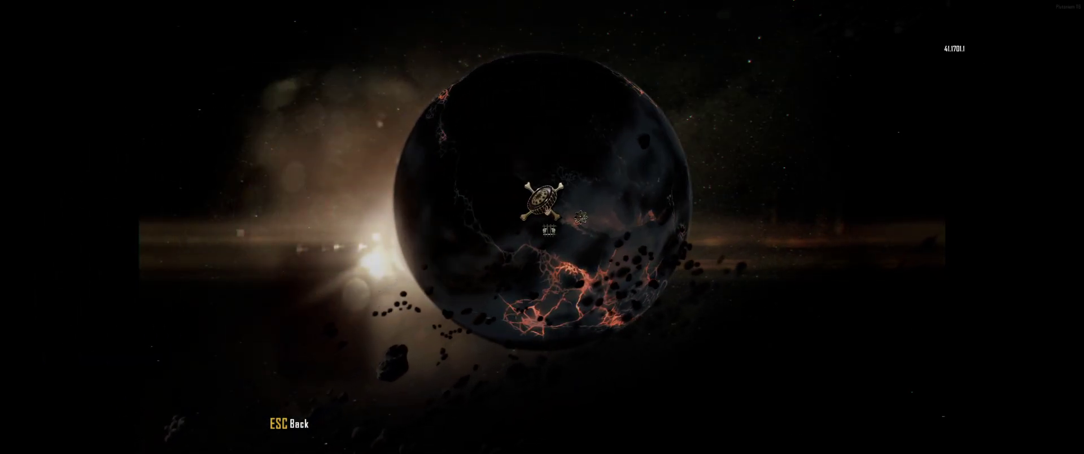
{"action": "left_click", "coordinate": [535, 201]}
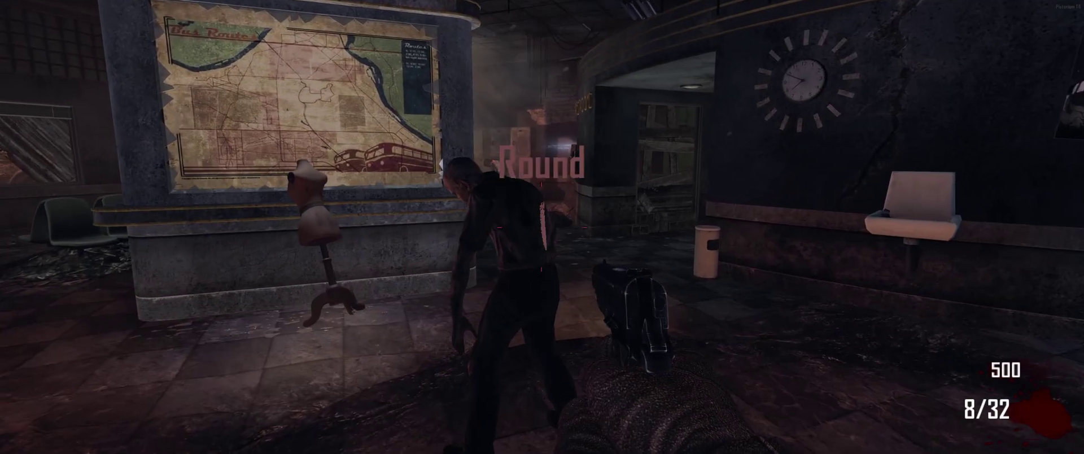
Shoot and knife the first zombies at the bus depot, reloading the pistol between waves
{"action": "left_click", "coordinate": [542, 227]}
{"action": "left_click", "coordinate": [542, 227]}
{"action": "left_click", "coordinate": [541, 227]}
{"action": "left_click", "coordinate": [542, 227]}
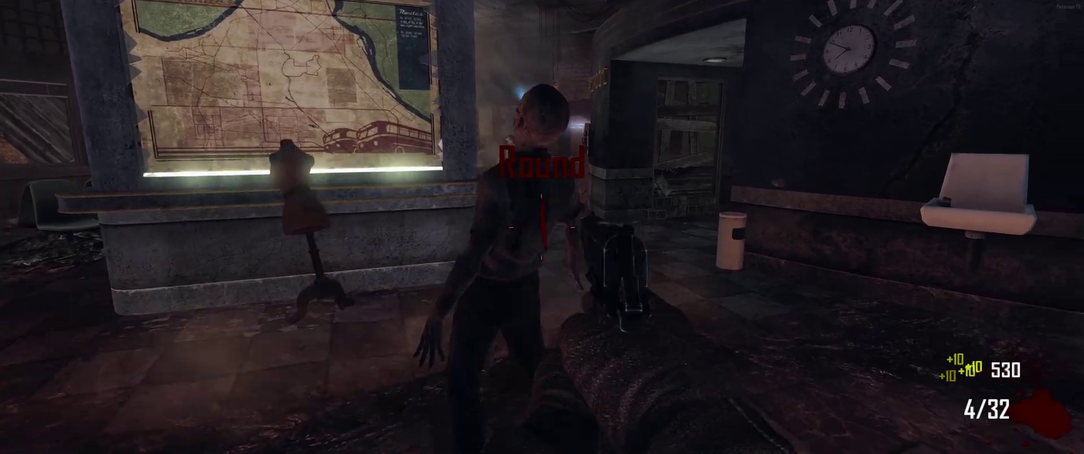
{"action": "key", "text": "v"}
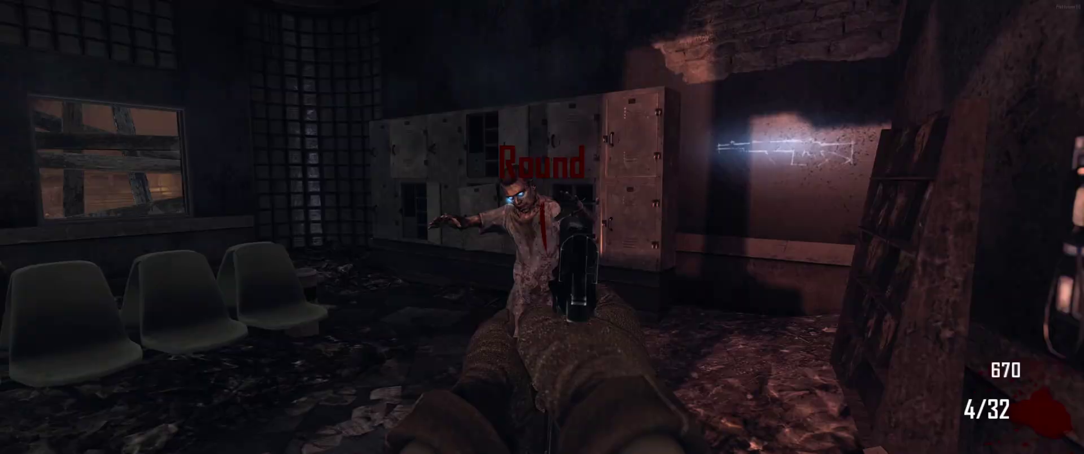
{"action": "left_click", "coordinate": [542, 227]}
{"action": "left_click", "coordinate": [541, 227]}
{"action": "left_click", "coordinate": [542, 227]}
{"action": "left_click", "coordinate": [542, 226]}
{"action": "key", "text": "v"}
{"action": "key", "text": "r"}
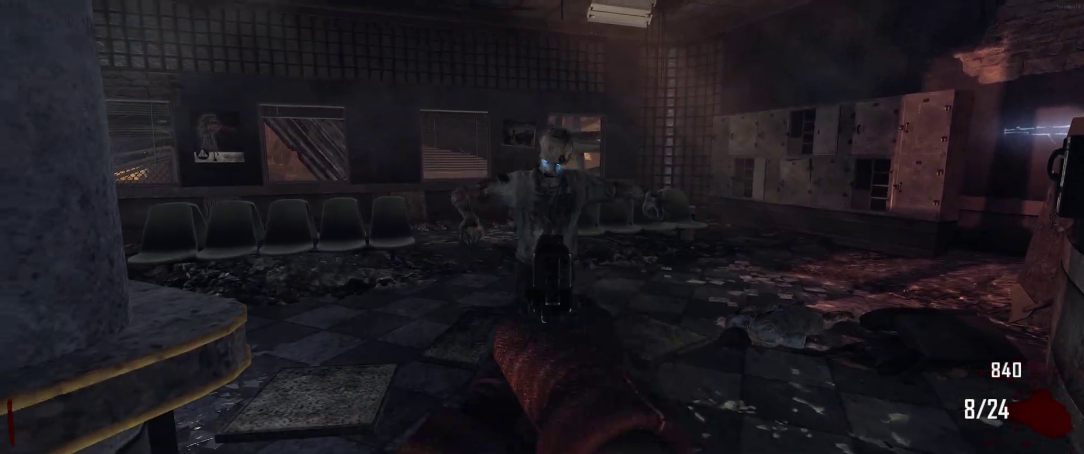
{"action": "left_click", "coordinate": [542, 227]}
{"action": "left_click", "coordinate": [542, 227]}
{"action": "left_click", "coordinate": [542, 227]}
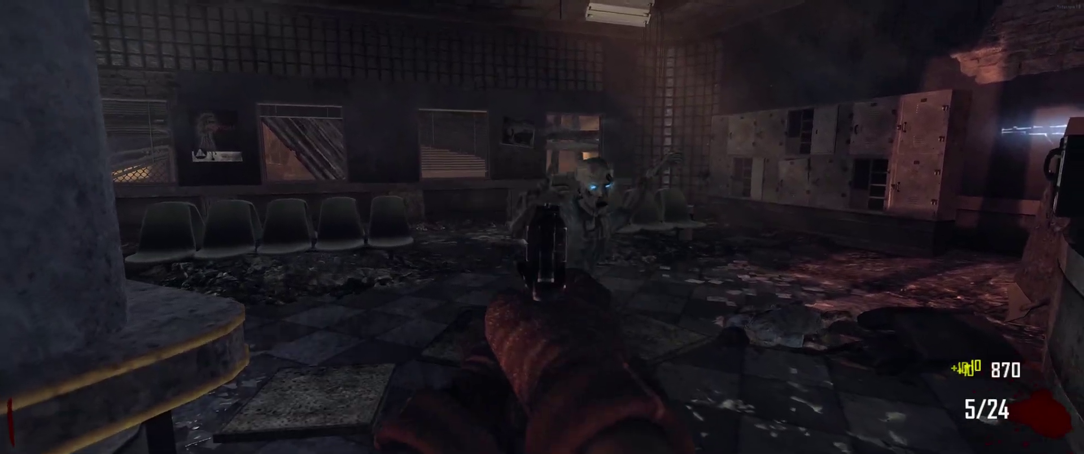
{"action": "left_click", "coordinate": [542, 227]}
{"action": "left_click", "coordinate": [542, 227]}
{"action": "key", "text": "v"}
{"action": "key", "text": "r"}
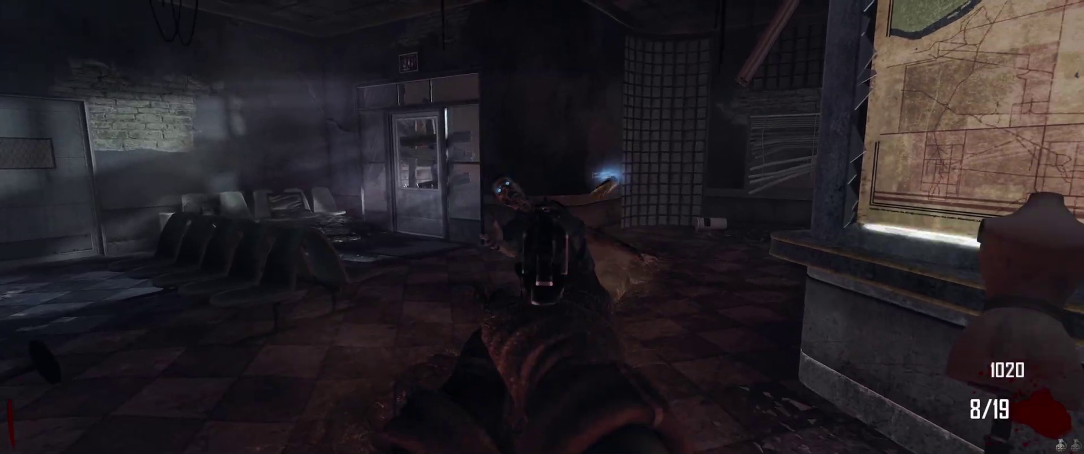
Clear zombies in the waiting room, then shoot the zombie at the boarded window
{"action": "left_click", "coordinate": [542, 227]}
{"action": "left_click", "coordinate": [542, 227]}
{"action": "left_click", "coordinate": [542, 227]}
{"action": "left_click", "coordinate": [542, 227]}
{"action": "left_click", "coordinate": [542, 227]}
{"action": "left_click", "coordinate": [542, 226]}
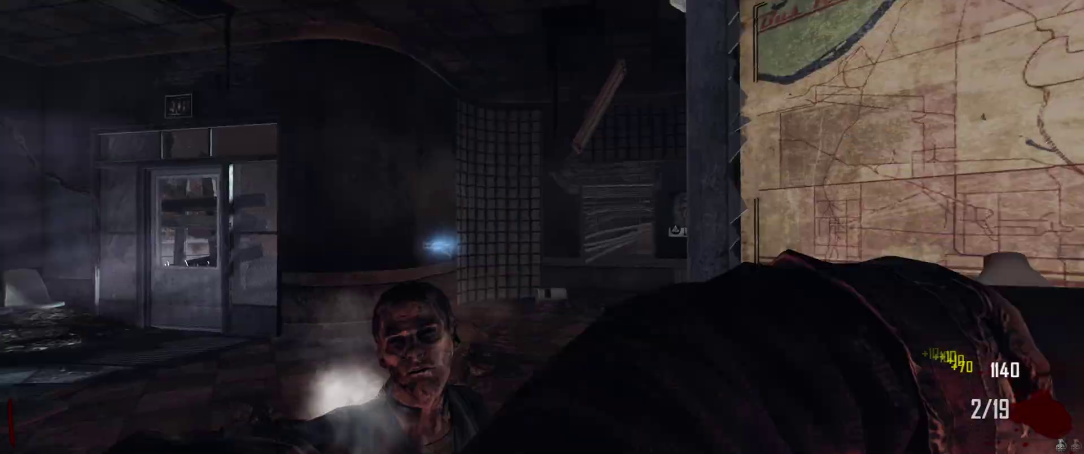
{"action": "key", "text": "r"}
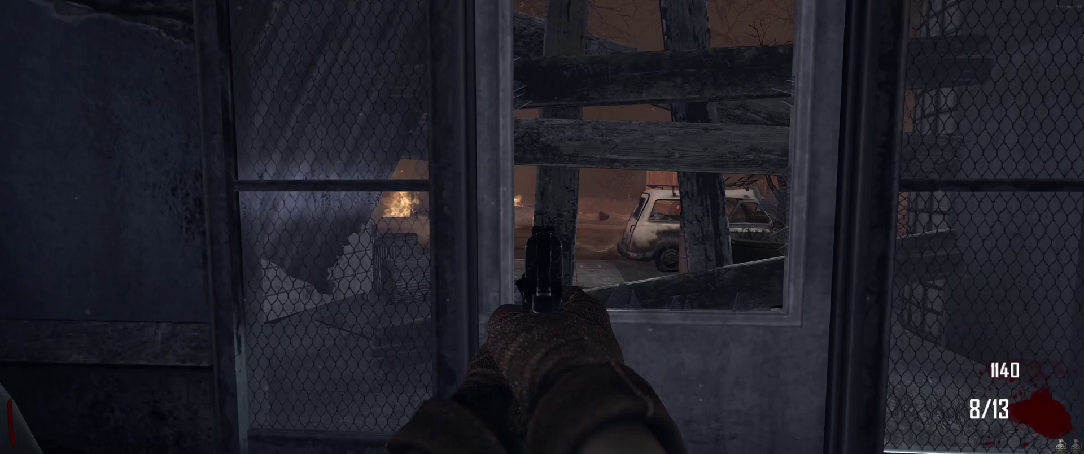
{"action": "key", "text": "w"}
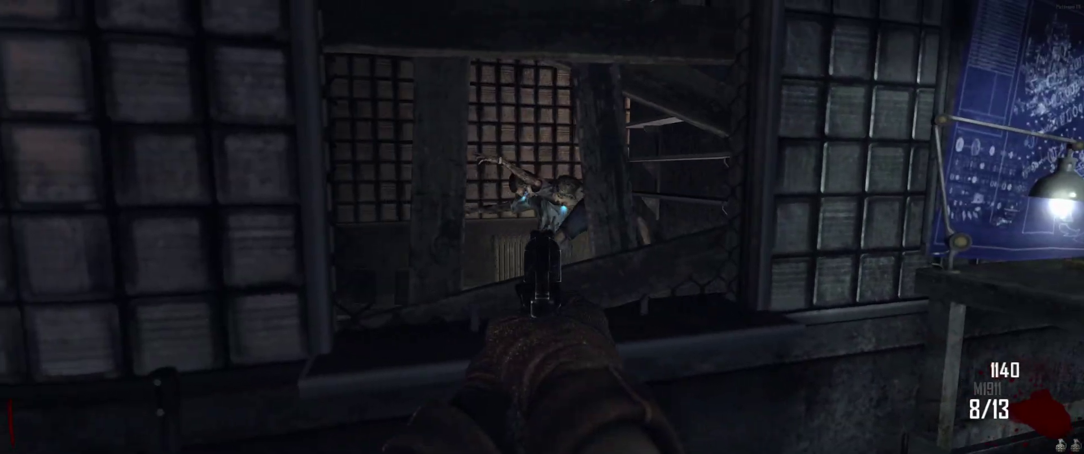
{"action": "left_click", "coordinate": [542, 227]}
{"action": "left_click", "coordinate": [542, 227]}
{"action": "left_click", "coordinate": [542, 227]}
{"action": "left_click", "coordinate": [542, 227]}
{"action": "left_click", "coordinate": [542, 227]}
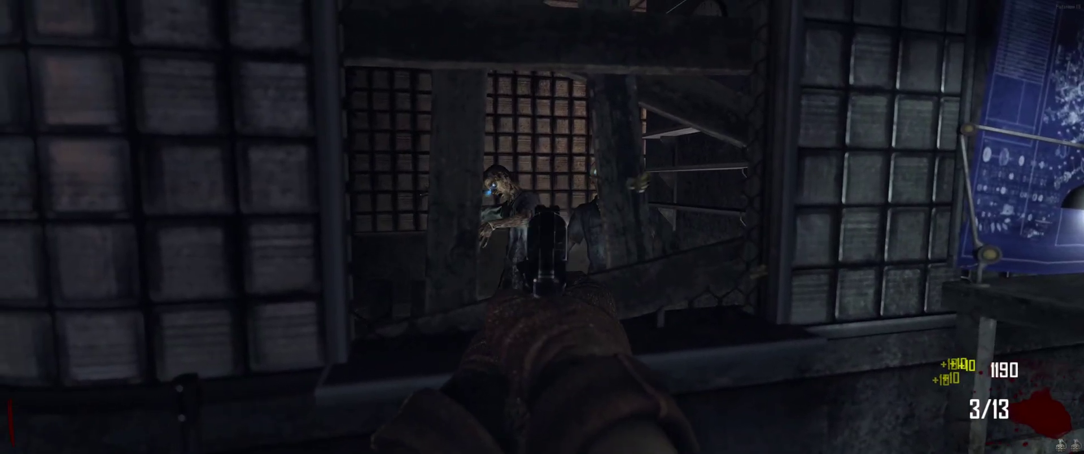
{"action": "left_click", "coordinate": [542, 227]}
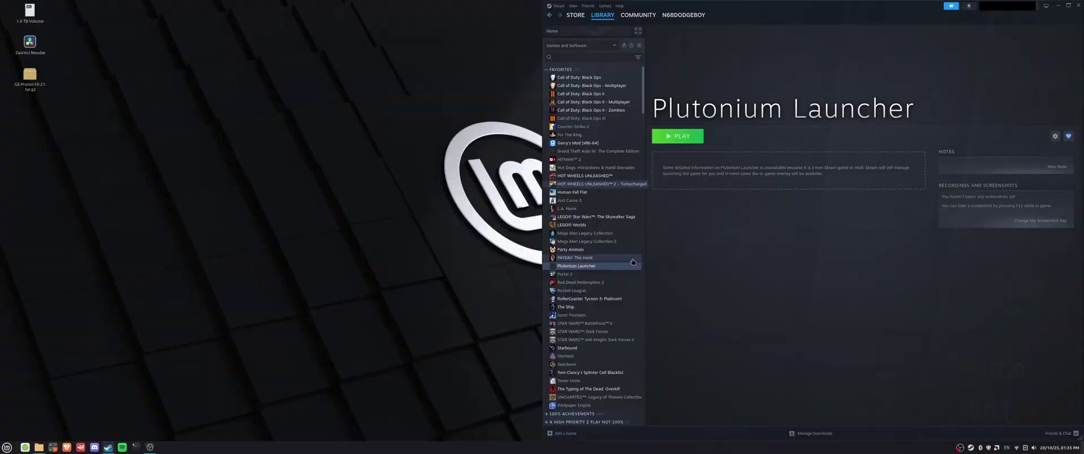
Browse the Black Ops II, Zombies and Multiplayer pages, then open Plutonium Launcher's library page
{"action": "left_click", "coordinate": [600, 94]}
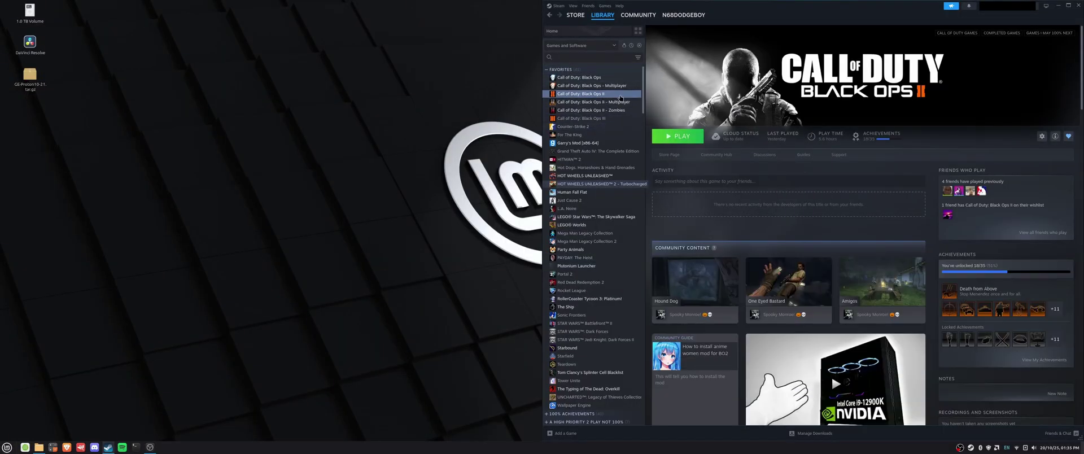
{"action": "key", "text": "Down"}
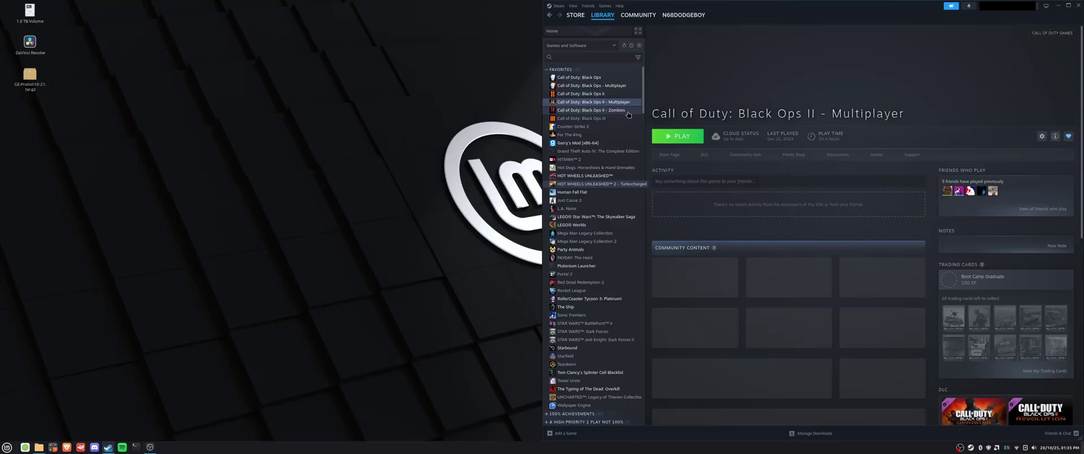
{"action": "key", "text": "Down"}
{"action": "key", "text": "Up"}
{"action": "left_click", "coordinate": [631, 112]}
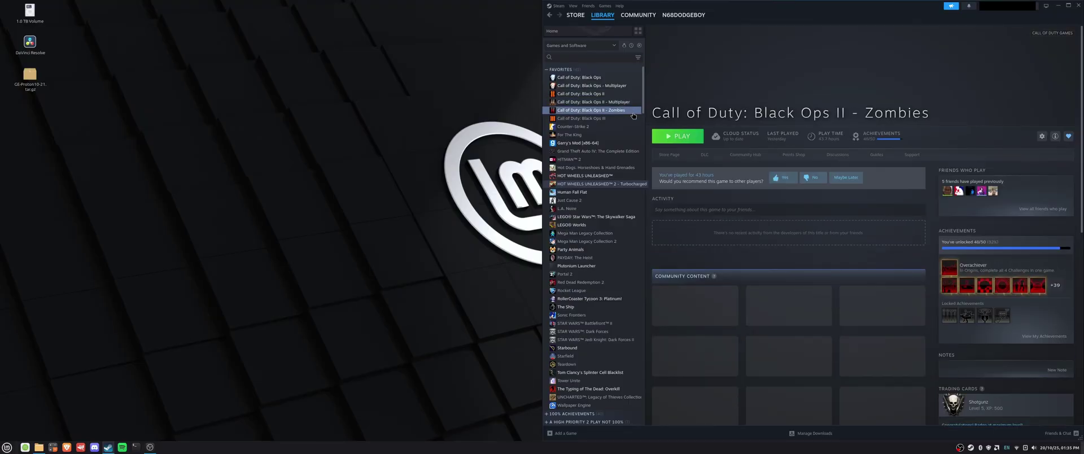
{"action": "key", "text": "Up"}
{"action": "key", "text": "Down"}
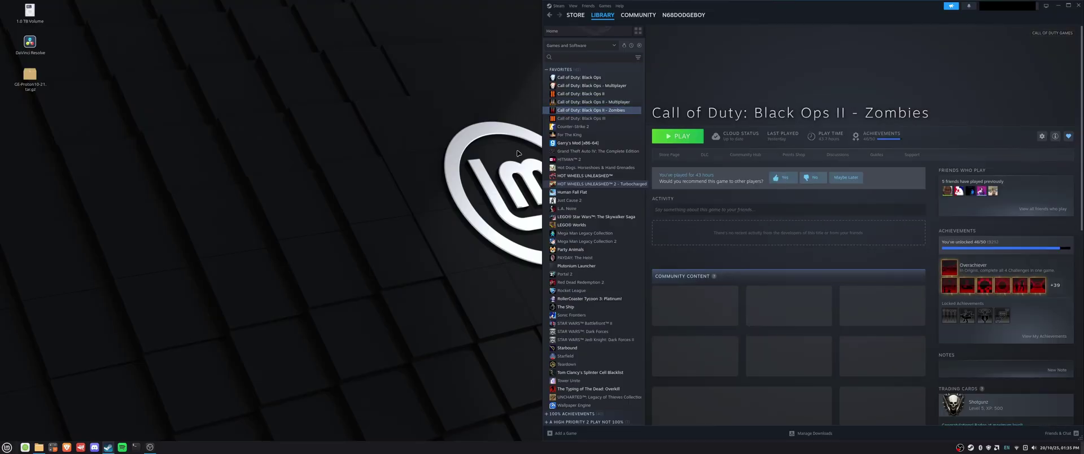
{"action": "left_click", "coordinate": [626, 102]}
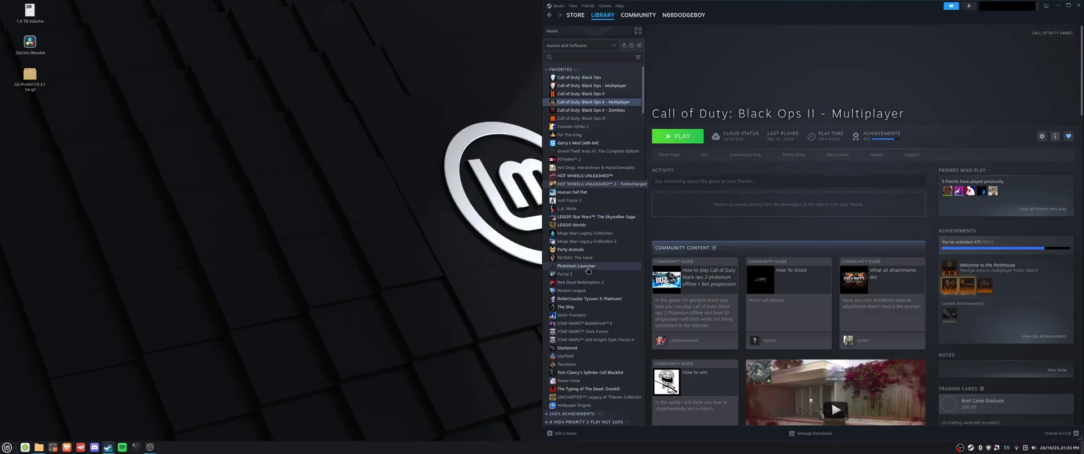
{"action": "left_click", "coordinate": [588, 266]}
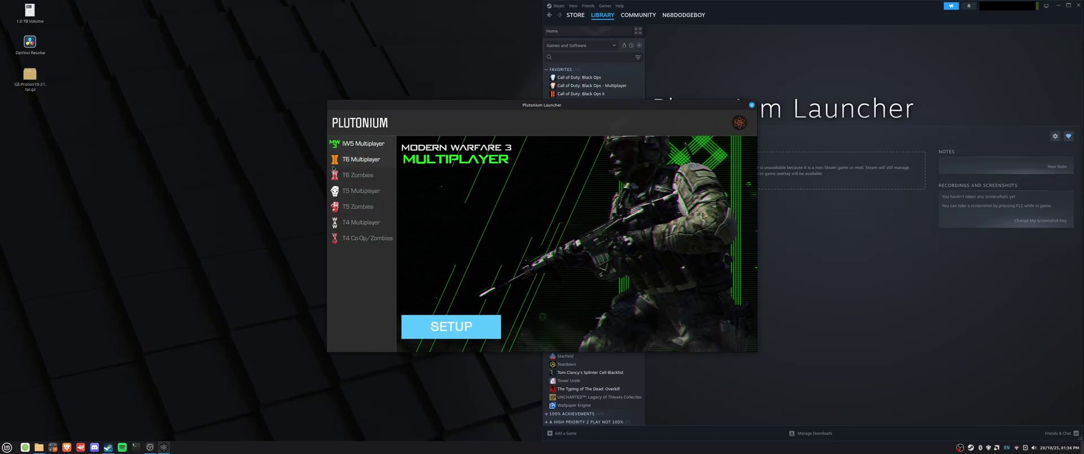
Launch T6 Multiplayer in Online mode from Plutonium and open the Server Browser
{"action": "left_click", "coordinate": [344, 160]}
{"action": "left_click", "coordinate": [407, 326]}
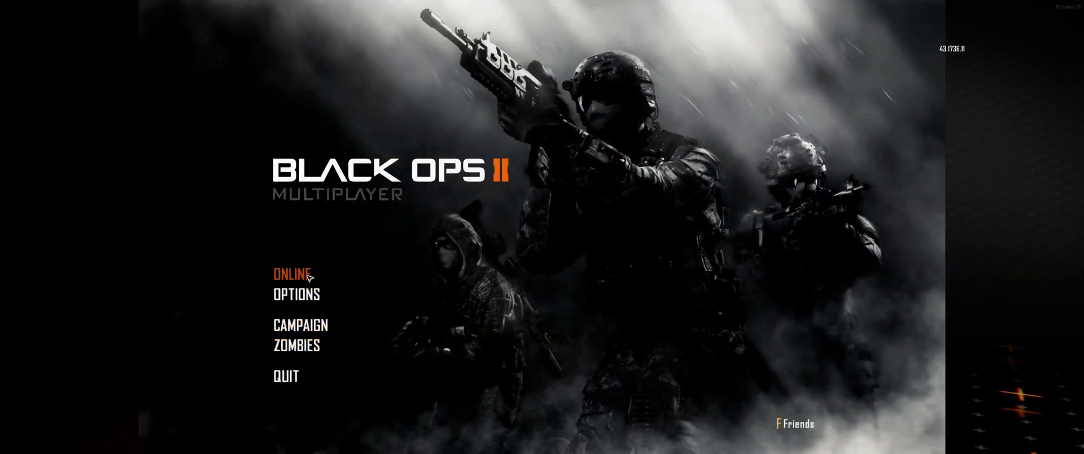
{"action": "left_click", "coordinate": [309, 277]}
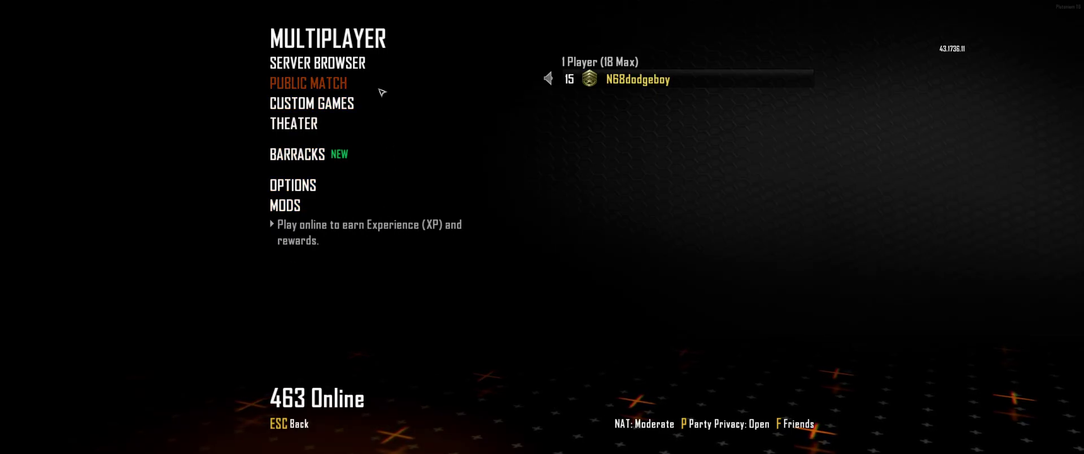
{"action": "left_click", "coordinate": [330, 65]}
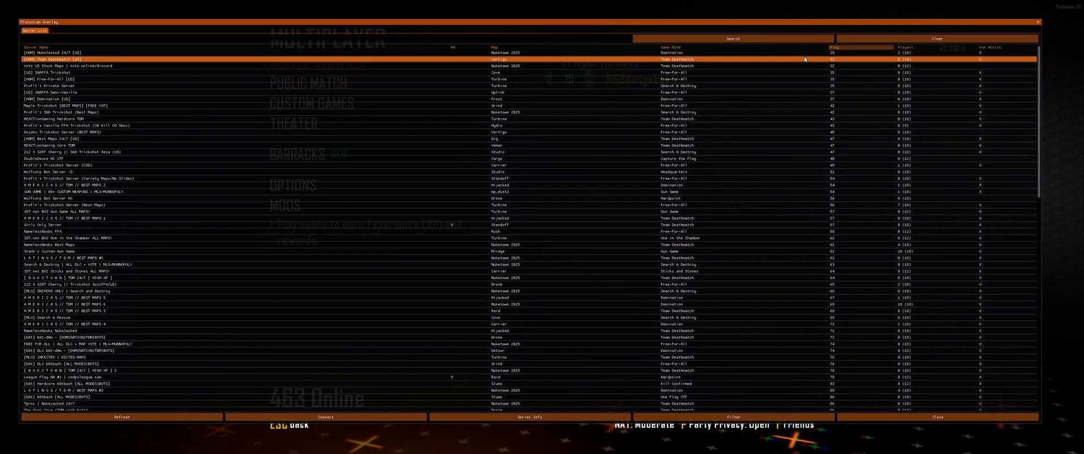
Sort servers by player count, play a Nuketown 2025 Team Deathmatch, then bring up the in-match menu
{"action": "left_click", "coordinate": [909, 50]}
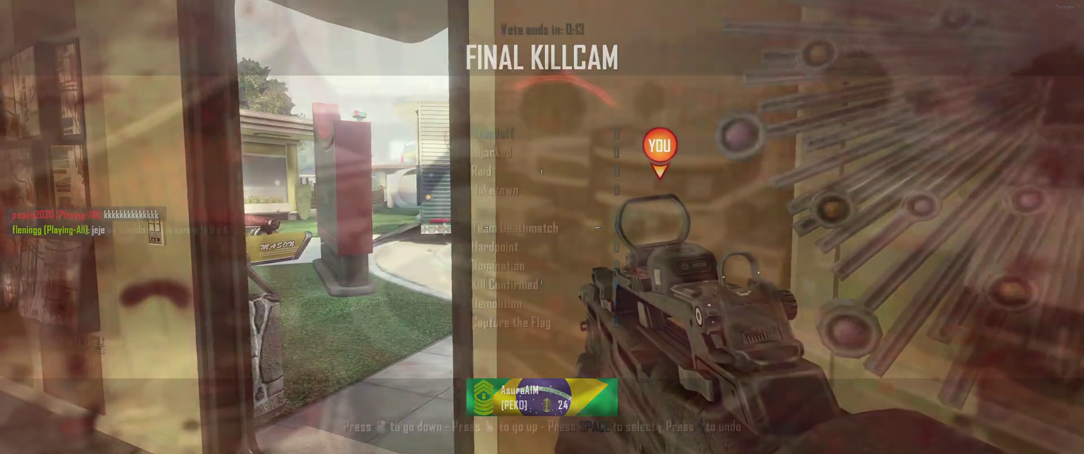
{"action": "key", "text": "Escape"}
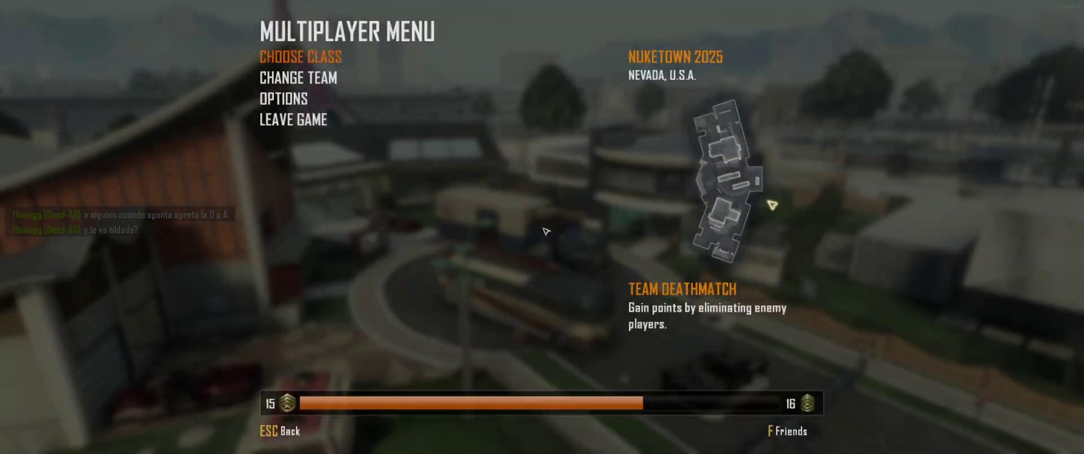